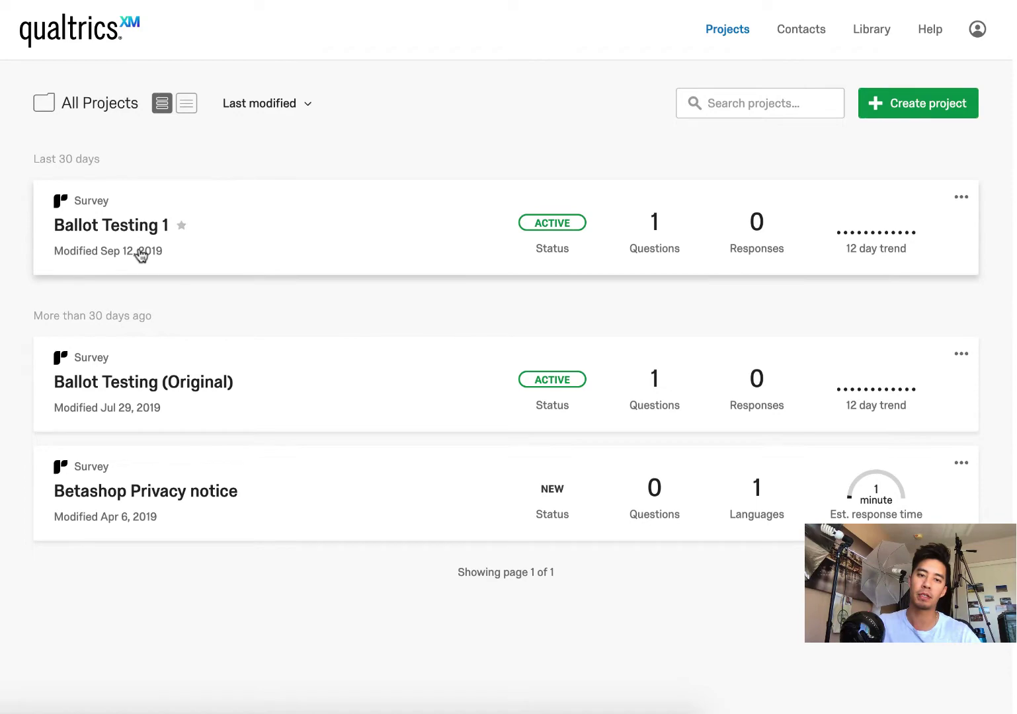
Create a blank survey project named "Ballot Testing (Control)".
{"action": "left_click", "coordinate": [917, 108]}
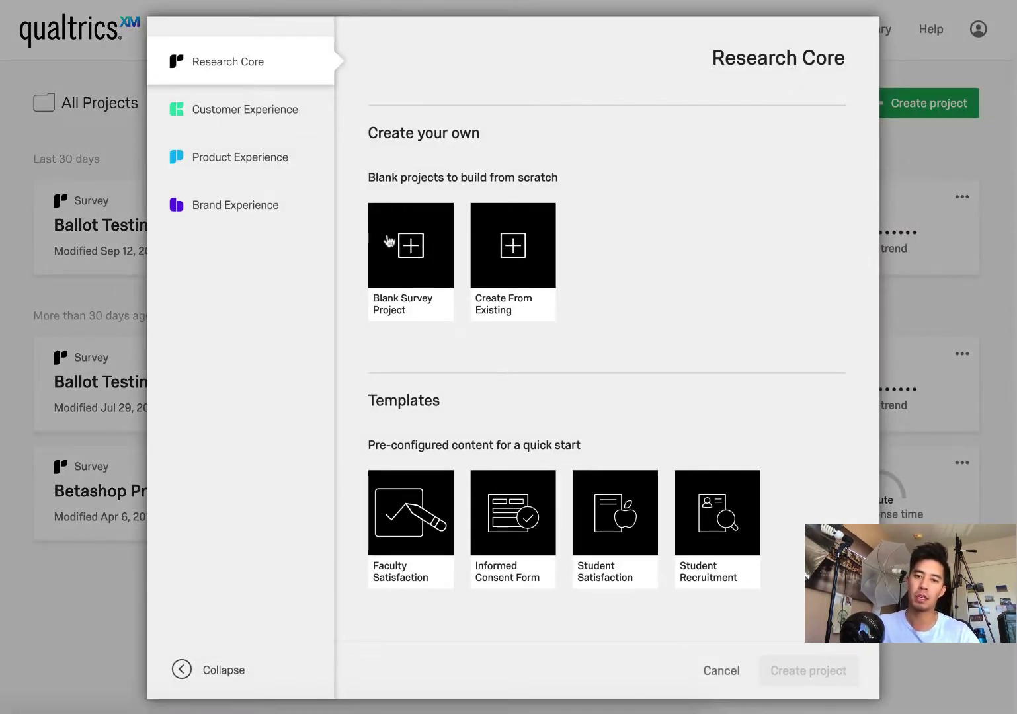
{"action": "left_click", "coordinate": [405, 260]}
{"action": "left_click", "coordinate": [420, 284]}
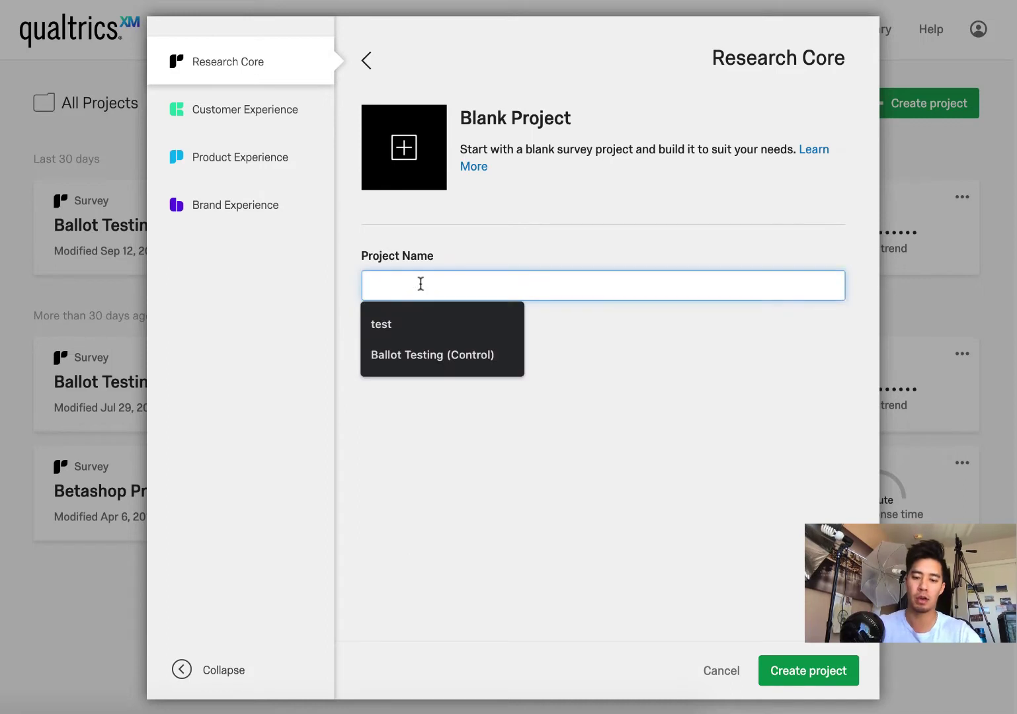
{"action": "type", "text": "Ballot"}
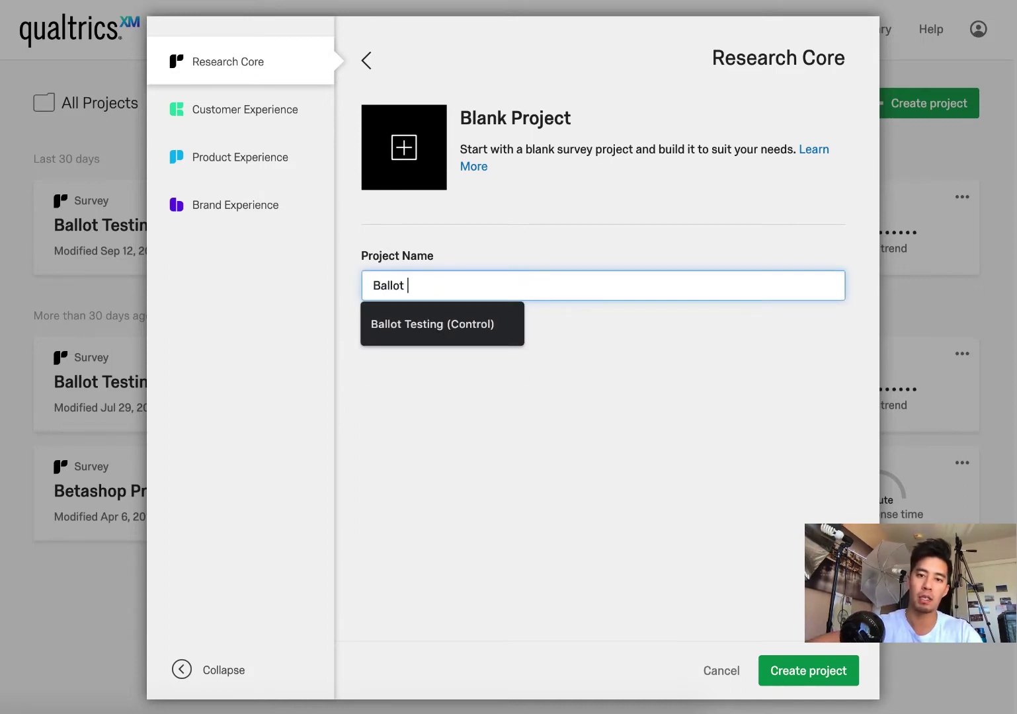
{"action": "type", "text": " Testing (Control"}
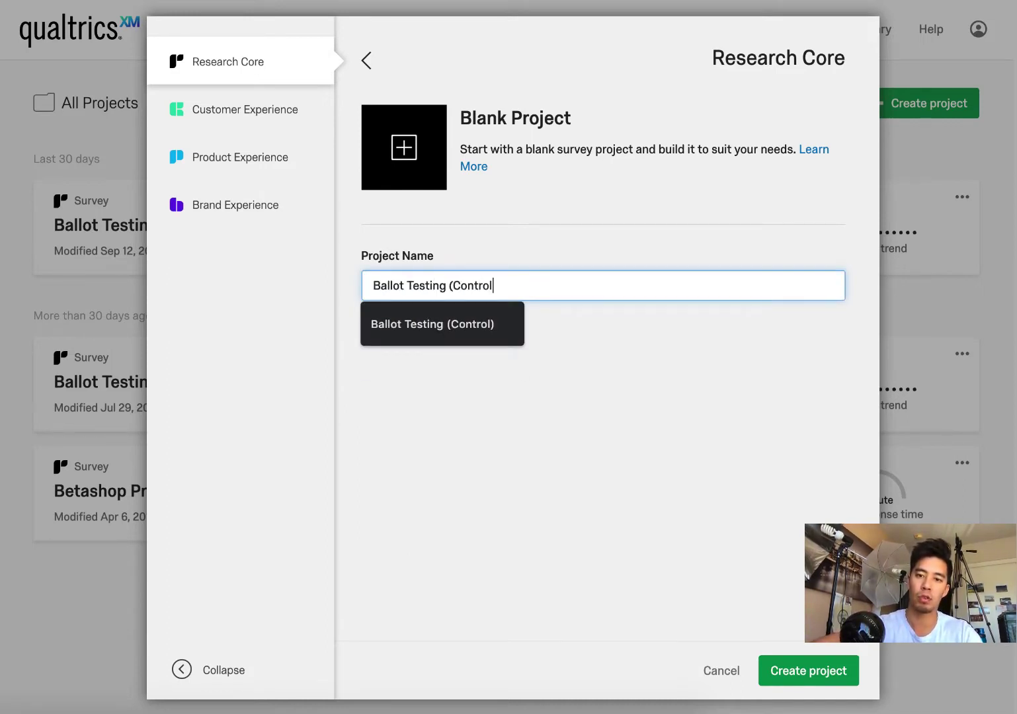
{"action": "type", "text": ")"}
{"action": "key", "text": "Return"}
Change Q1 to a Hot Spot question and use the library graphic "Screen shot 2019 07 29 at" for it.
{"action": "left_click", "coordinate": [902, 205]}
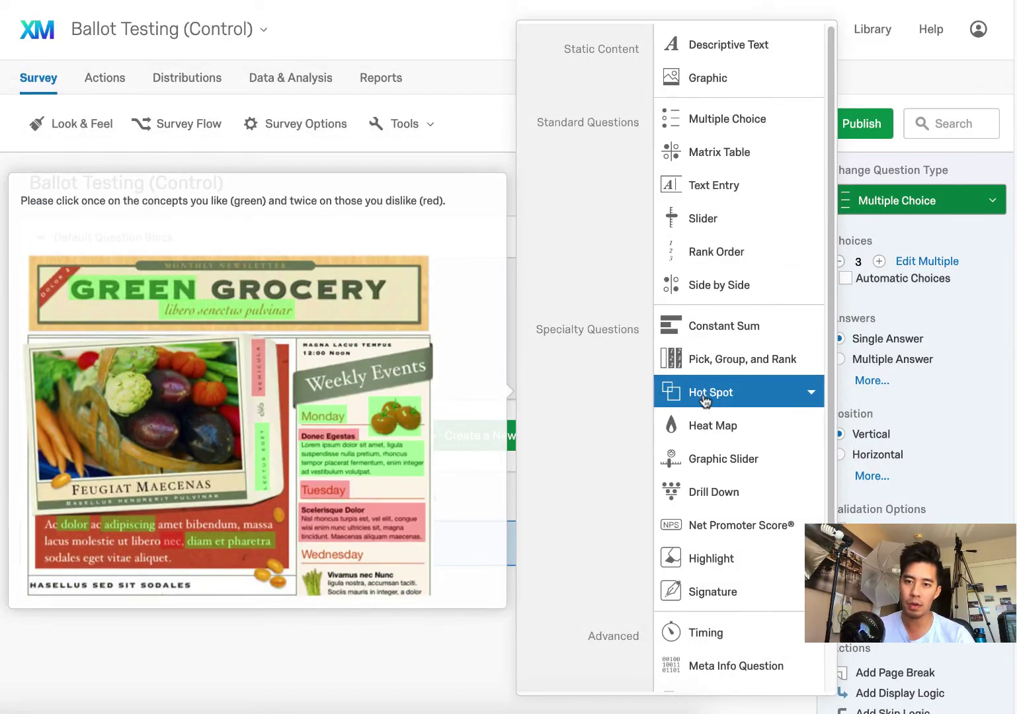
{"action": "left_click", "coordinate": [705, 398]}
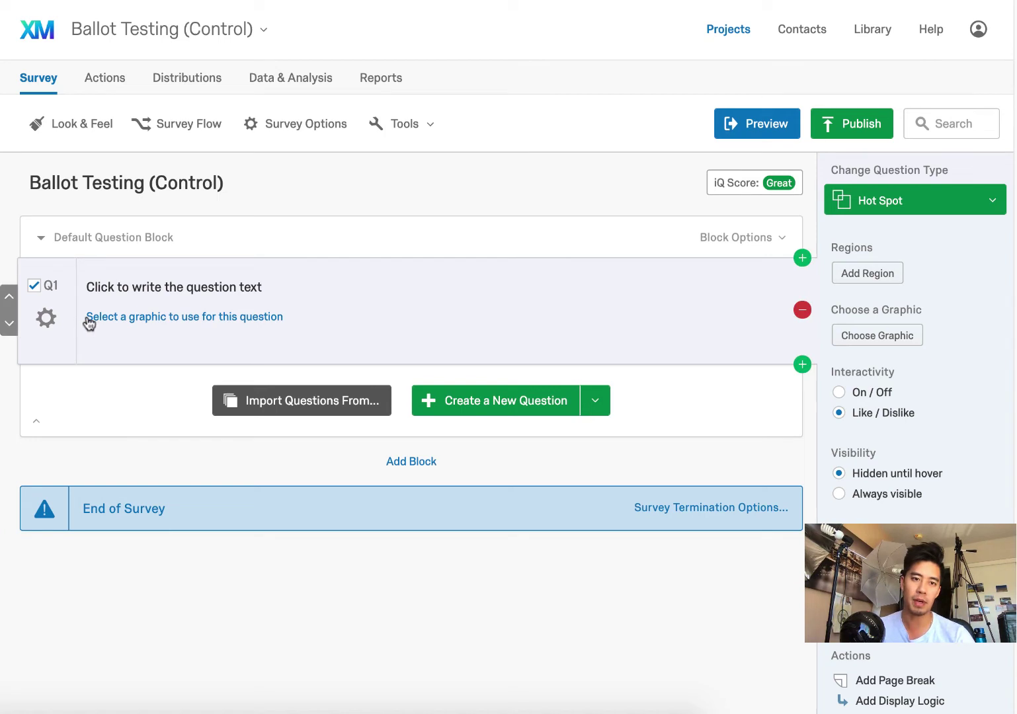
{"action": "left_click", "coordinate": [122, 323]}
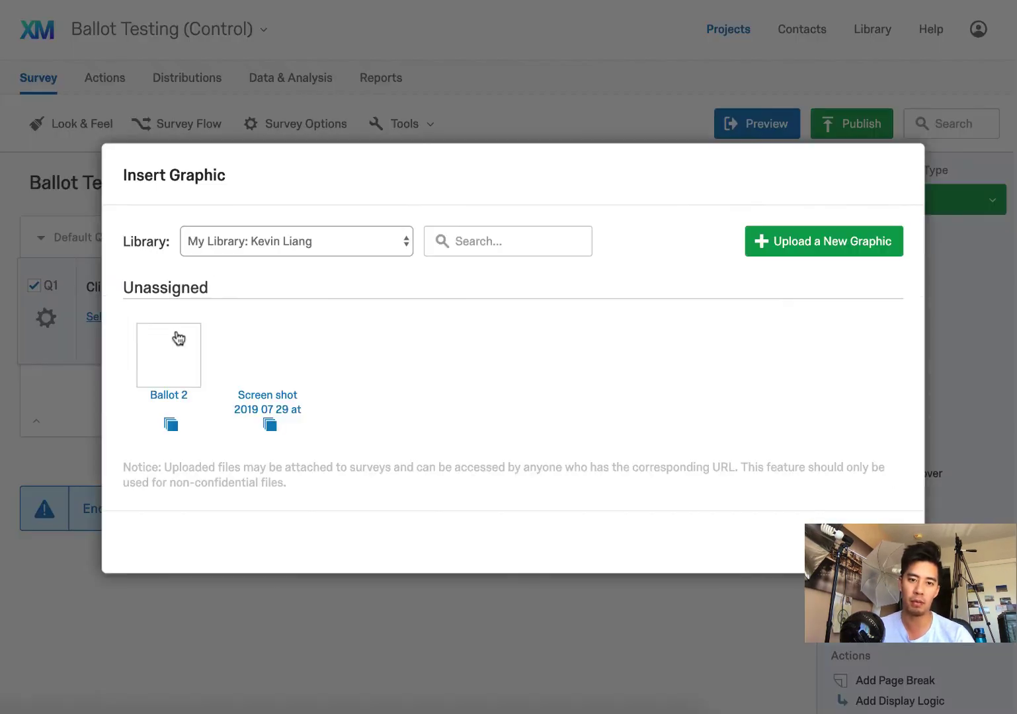
{"action": "left_click", "coordinate": [257, 371]}
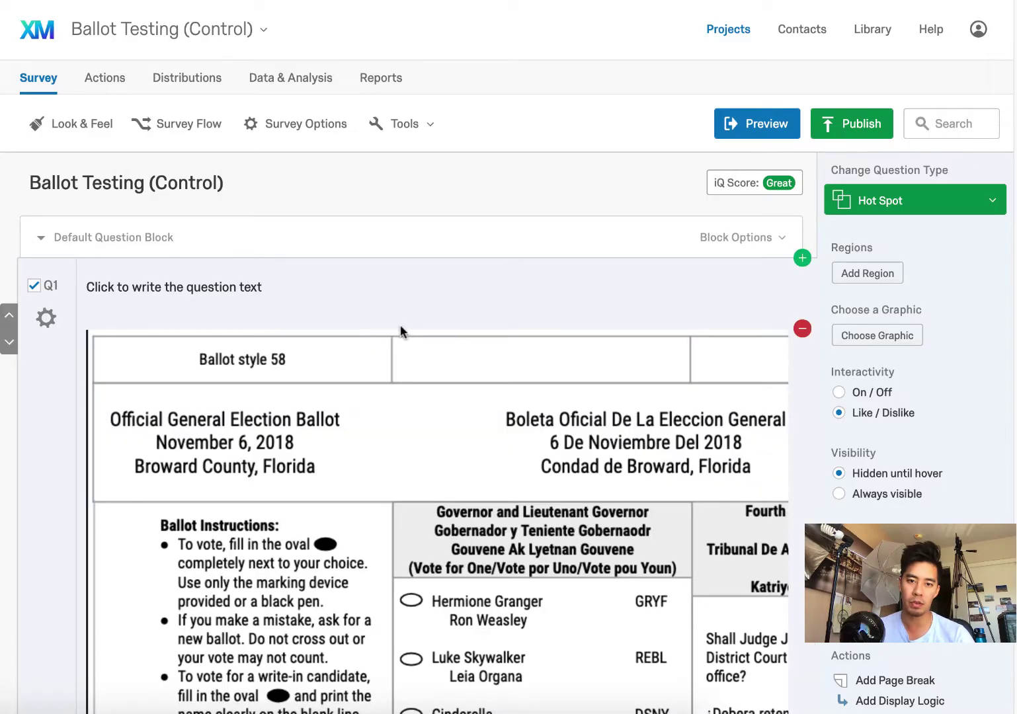
Examine the inserted ballot graphic from its header through the races and candidates.
{"action": "scroll", "coordinate": [424, 337], "scroll_direction": "down", "scroll_amount": 8}
{"action": "scroll", "coordinate": [443, 339], "scroll_direction": "down", "scroll_amount": 2}
{"action": "scroll", "coordinate": [443, 339], "scroll_direction": "up", "scroll_amount": 2}
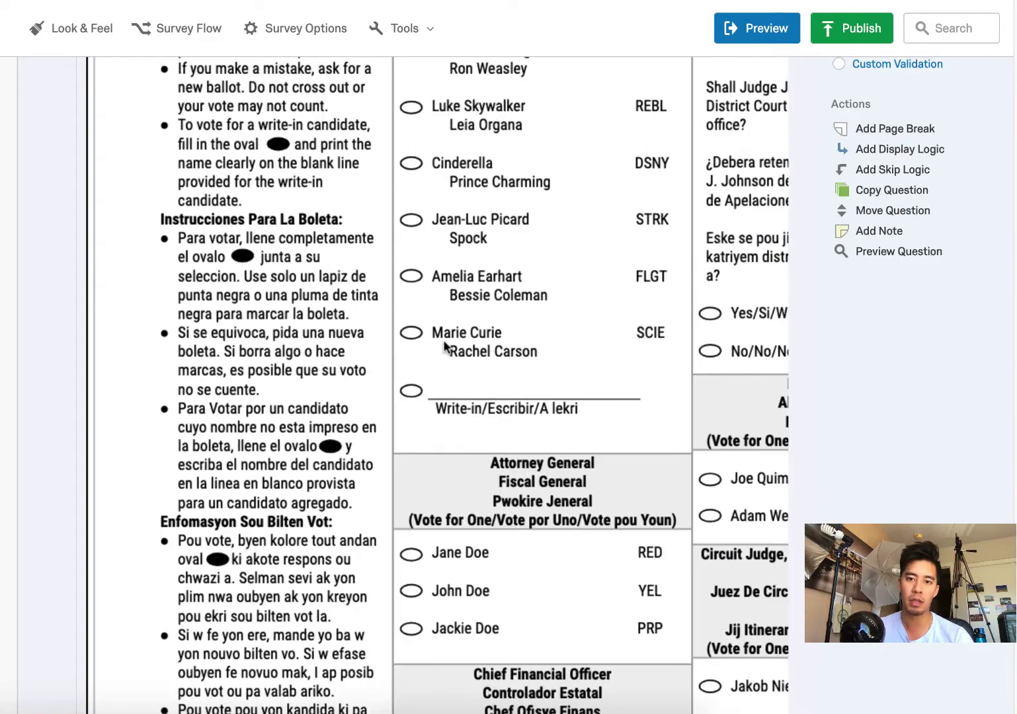
{"action": "scroll", "coordinate": [434, 335], "scroll_direction": "right", "scroll_amount": 1}
{"action": "scroll", "coordinate": [434, 334], "scroll_direction": "left", "scroll_amount": 1}
{"action": "scroll", "coordinate": [434, 334], "scroll_direction": "up", "scroll_amount": 6}
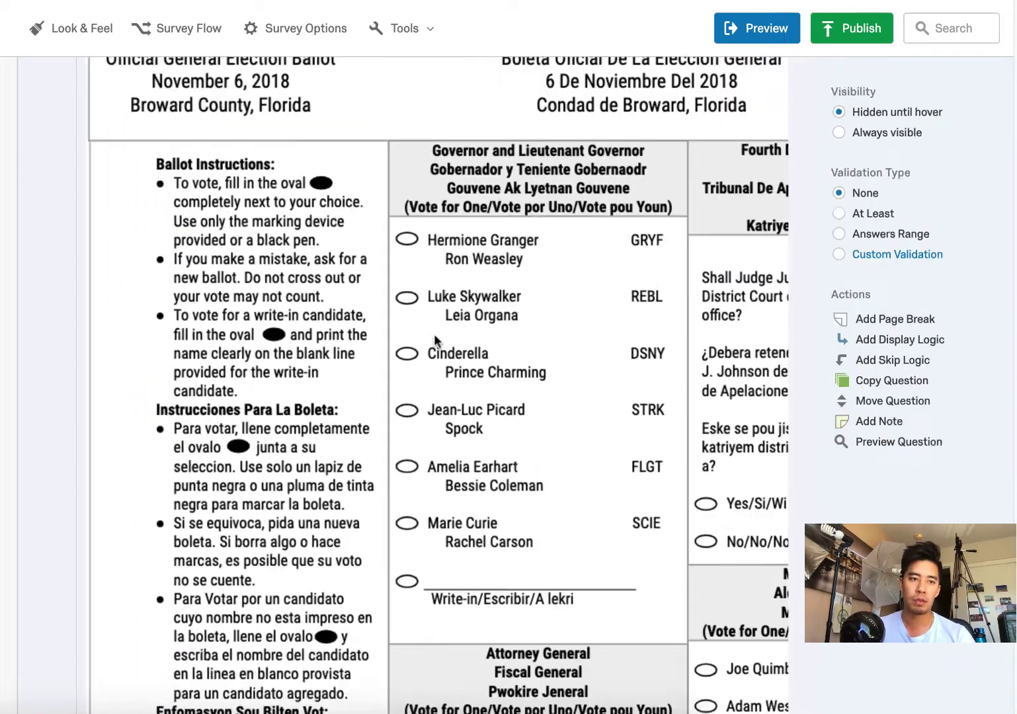
{"action": "scroll", "coordinate": [355, 381], "scroll_direction": "down", "scroll_amount": 2}
{"action": "scroll", "coordinate": [357, 380], "scroll_direction": "up", "scroll_amount": 4}
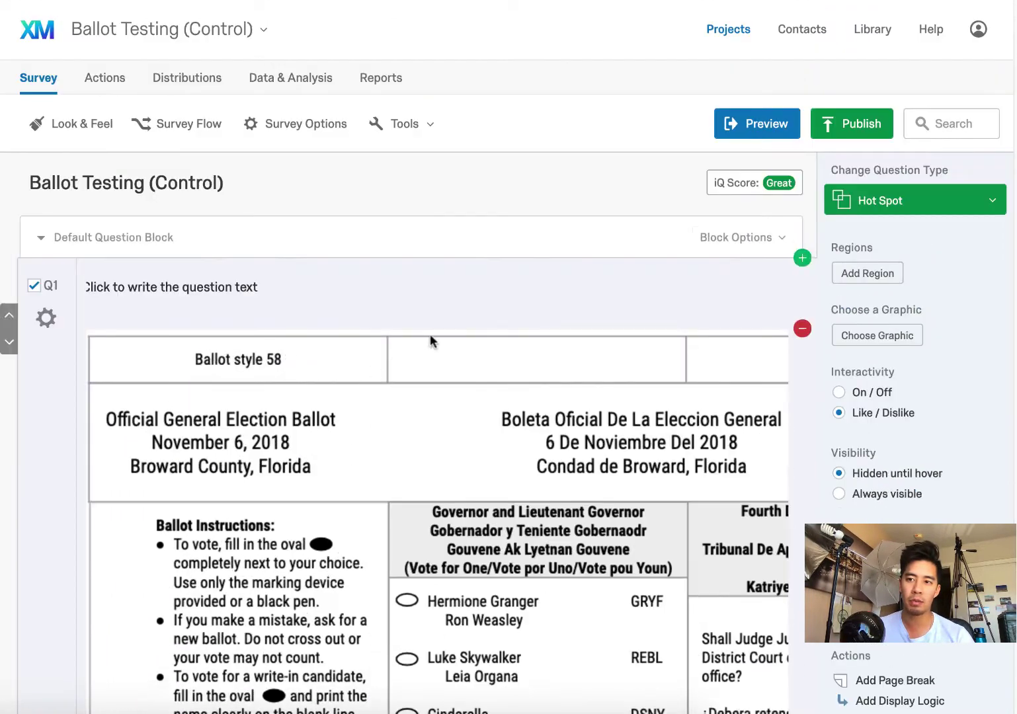
Add a hot spot region labelled "Region #1 Senator" and fit it around Bruce Wayne's oval in the United States Senator race.
{"action": "left_click", "coordinate": [849, 279]}
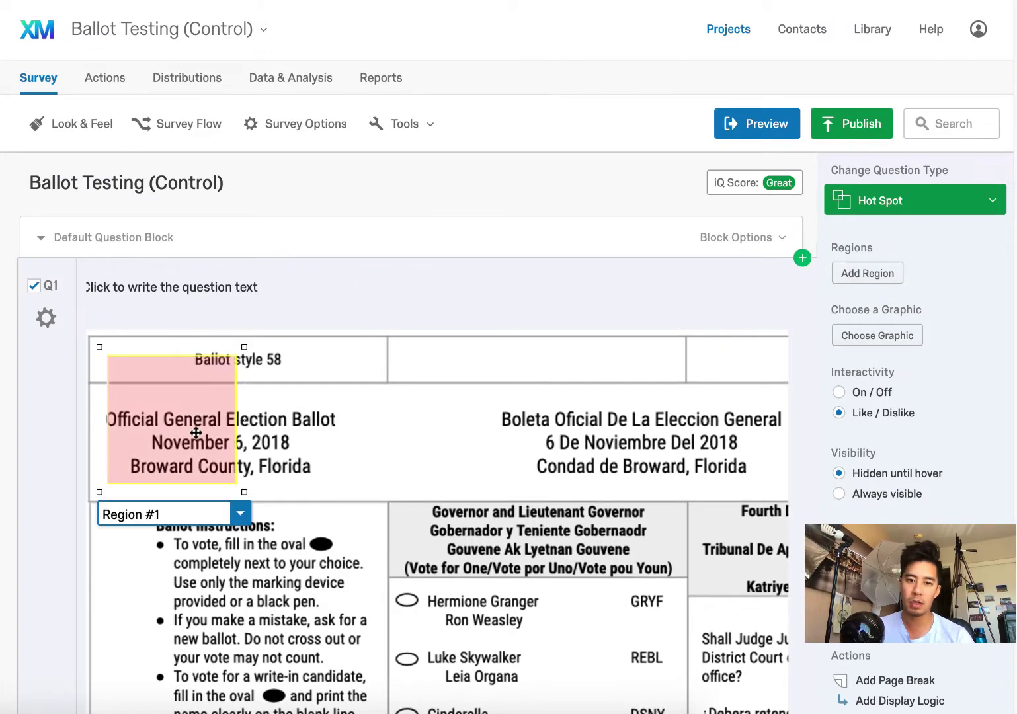
{"action": "left_click_drag", "start_coordinate": [164, 407], "coordinate": [241, 426]}
{"action": "scroll", "coordinate": [241, 397], "scroll_direction": "down", "scroll_amount": 3}
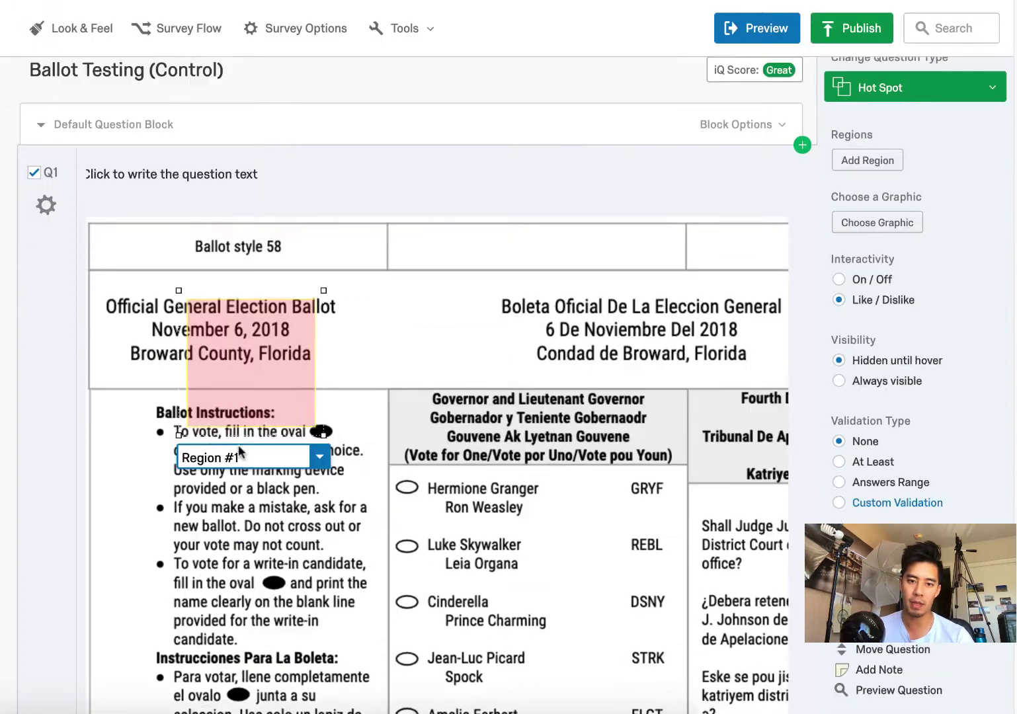
{"action": "left_click", "coordinate": [244, 384]}
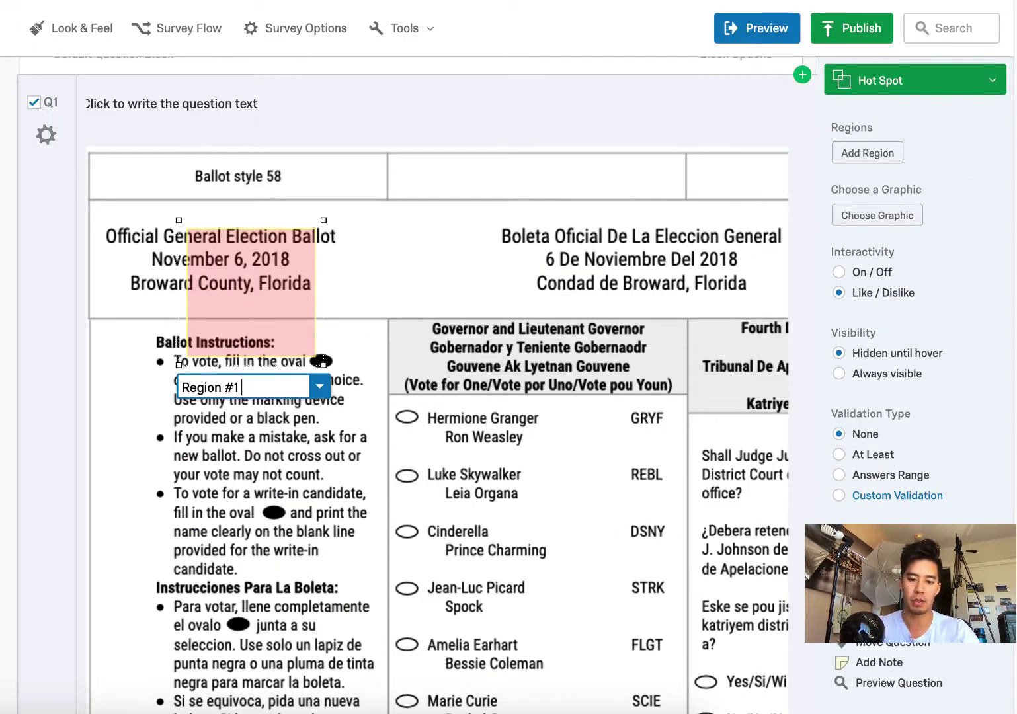
{"action": "type", "text": "Senator"}
{"action": "left_click_drag", "start_coordinate": [234, 334], "coordinate": [141, 465]}
{"action": "scroll", "coordinate": [194, 448], "scroll_direction": "down", "scroll_amount": 10}
{"action": "scroll", "coordinate": [195, 457], "scroll_direction": "down", "scroll_amount": 4}
{"action": "left_click_drag", "start_coordinate": [235, 533], "coordinate": [96, 441]}
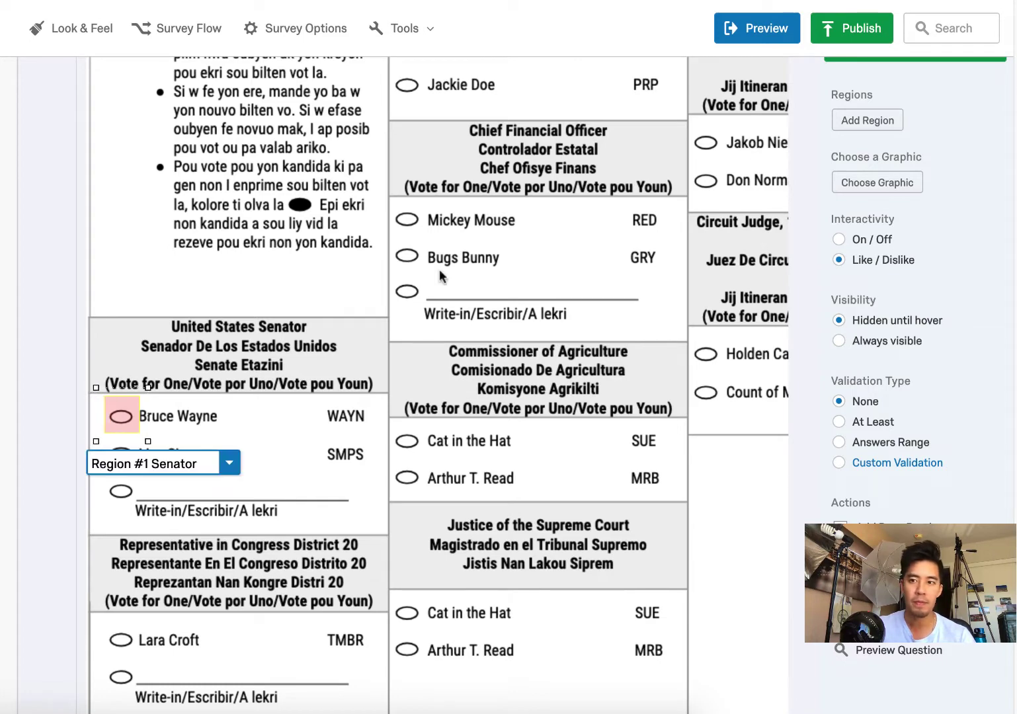
Copy the Senator region onto the ovals beside Lisa Simpson and Lara Croft.
{"action": "right_click", "coordinate": [124, 410]}
{"action": "left_click", "coordinate": [198, 464]}
{"action": "mouse_move", "coordinate": [136, 441]}
{"action": "left_mouse_down"}
{"action": "mouse_move", "coordinate": [122, 469]}
{"action": "mouse_move", "coordinate": [118, 643]}
{"action": "left_mouse_up"}
{"action": "right_click", "coordinate": [125, 456]}
{"action": "left_click", "coordinate": [178, 500]}
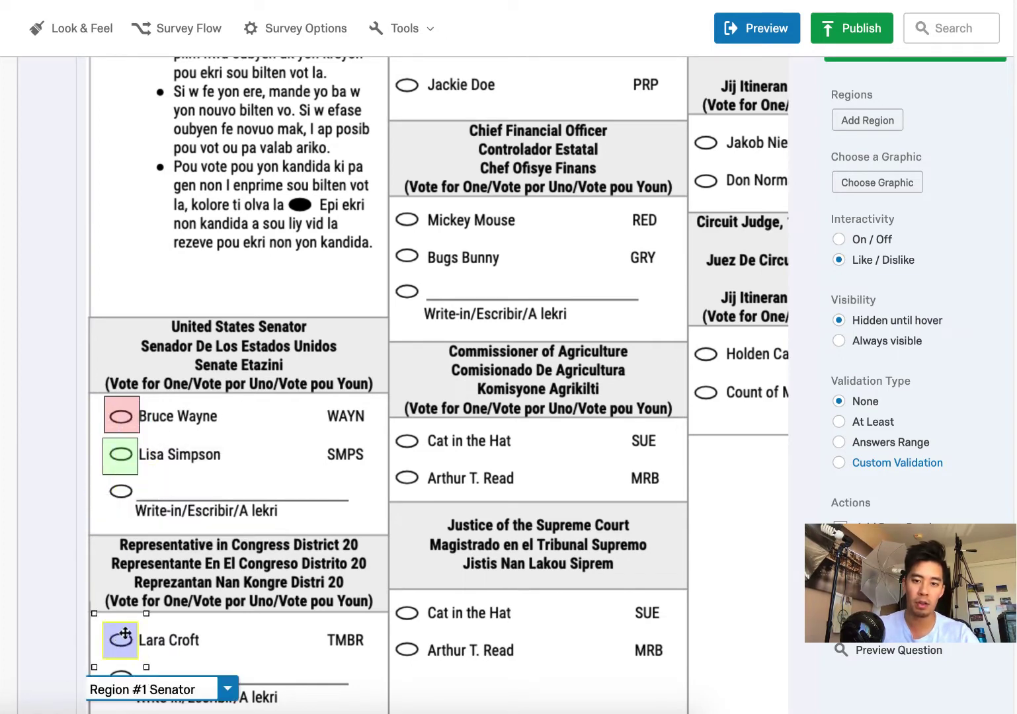
Place copies of the region on the ovals of both Commissioner of Agriculture candidates, Cat in the Hat and Arthur T. Read.
{"action": "scroll", "coordinate": [220, 537], "scroll_direction": "down", "scroll_amount": 3}
{"action": "scroll", "coordinate": [154, 486], "scroll_direction": "down", "scroll_amount": 2}
{"action": "scroll", "coordinate": [133, 254], "scroll_direction": "up", "scroll_amount": 2}
{"action": "left_click_drag", "start_coordinate": [129, 255], "coordinate": [404, 228]}
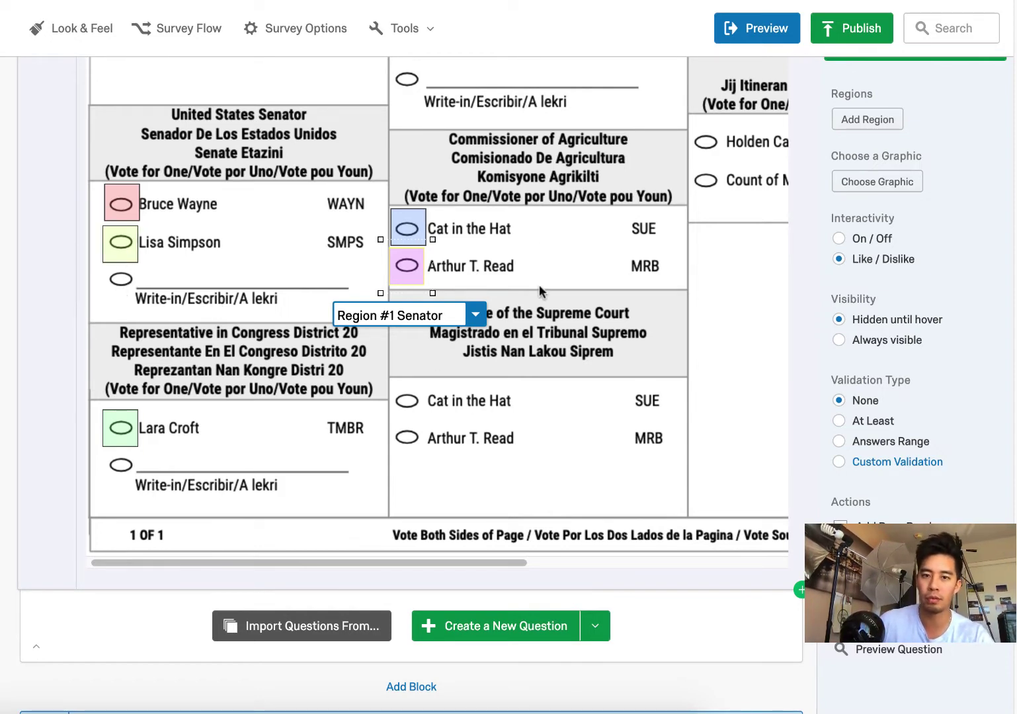
Relabel the Commissioner of Agriculture regions as "Region #1 comm".
{"action": "left_click", "coordinate": [407, 268]}
{"action": "left_click_drag", "start_coordinate": [400, 318], "coordinate": [446, 319]}
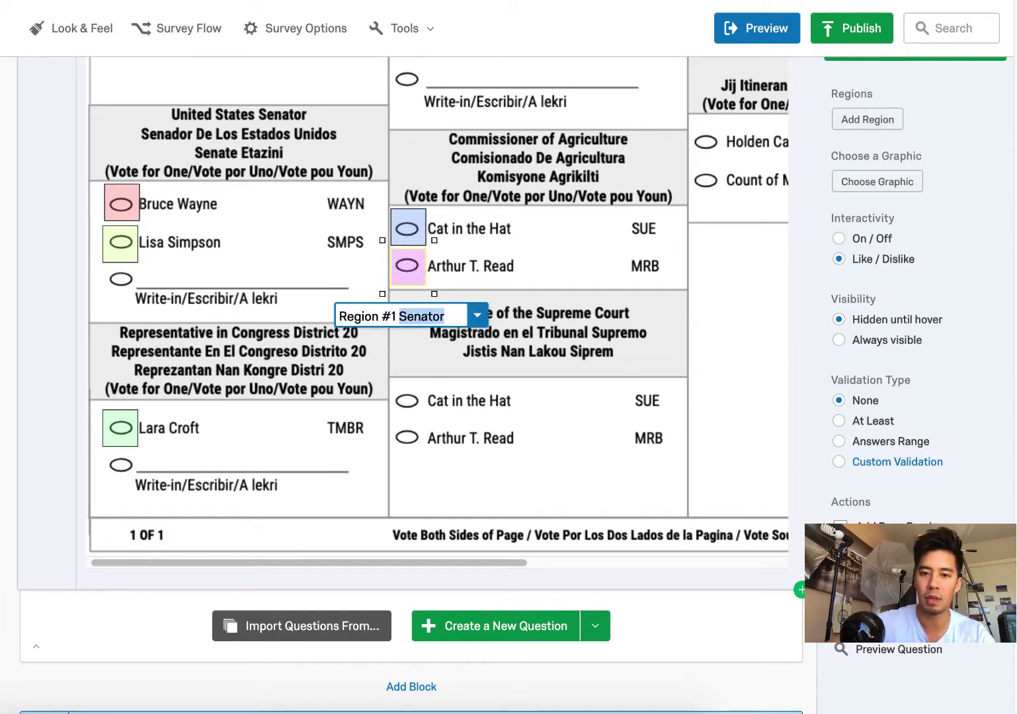
{"action": "key", "text": "BackSpace"}
{"action": "type", "text": "commission"}
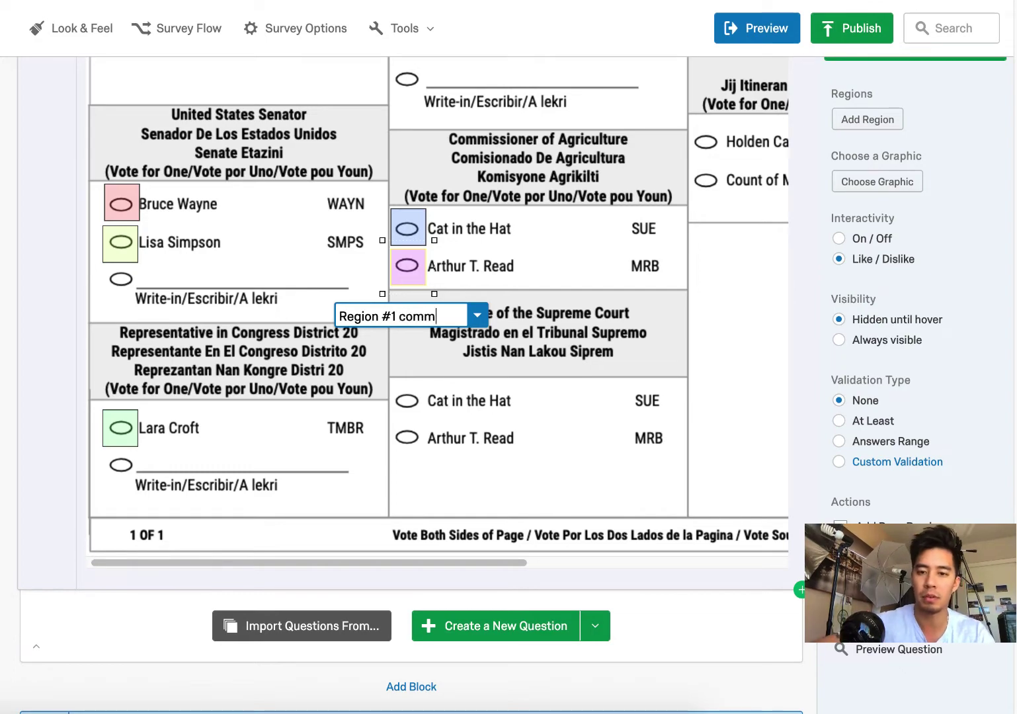
{"action": "key", "text": "BackSpace"}
{"action": "key", "text": "BackSpace"}
{"action": "key", "text": "BackSpace"}
{"action": "key", "text": "BackSpace"}
{"action": "key", "text": "BackSpace"}
{"action": "key", "text": "BackSpace"}
{"action": "key", "text": "BackSpace"}
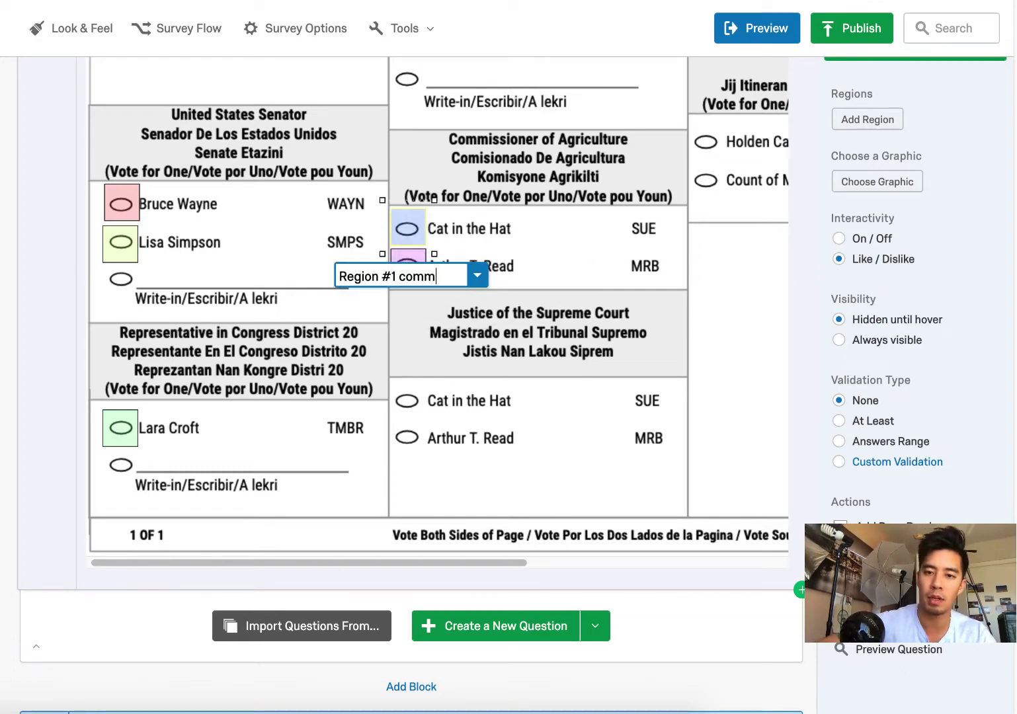
Add and fit oval-sized regions for the Justice of the Supreme Court, Governor and Attorney General candidates on the ballot.
{"action": "left_click_drag", "start_coordinate": [411, 245], "coordinate": [410, 397]}
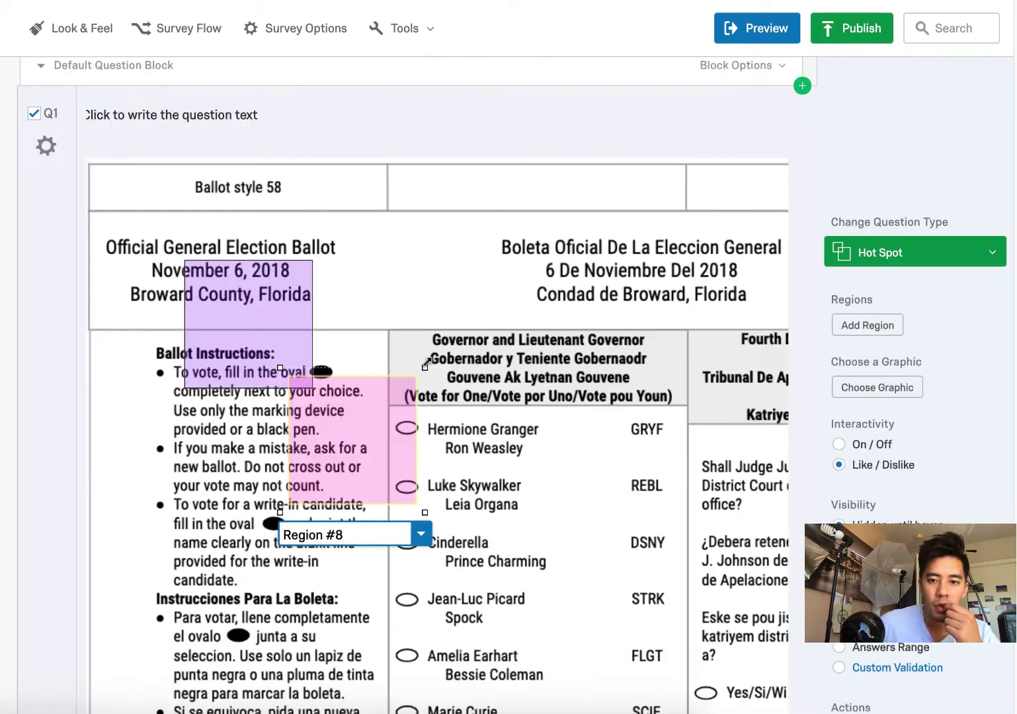
{"action": "left_click_drag", "start_coordinate": [426, 363], "coordinate": [404, 426]}
{"action": "left_click_drag", "start_coordinate": [394, 473], "coordinate": [422, 510]}
{"action": "scroll", "coordinate": [410, 397], "scroll_direction": "down", "scroll_amount": 6}
{"action": "left_click_drag", "start_coordinate": [390, 111], "coordinate": [427, 147]}
{"action": "left_click_drag", "start_coordinate": [390, 167], "coordinate": [427, 202]}
{"action": "left_click_drag", "start_coordinate": [390, 224], "coordinate": [415, 238]}
{"action": "left_click_drag", "start_coordinate": [390, 280], "coordinate": [425, 315]}
{"action": "mouse_move", "coordinate": [390, 502]}
{"action": "left_mouse_down"}
{"action": "mouse_move", "coordinate": [425, 537]}
{"action": "mouse_move", "coordinate": [426, 575]}
{"action": "left_mouse_up"}
{"action": "left_click_drag", "start_coordinate": [390, 577], "coordinate": [426, 612]}
Add and fit regions over the ovals of the Chief Financial Officer and Circuit Judge candidates.
{"action": "scroll", "coordinate": [410, 397], "scroll_direction": "down", "scroll_amount": 6}
{"action": "left_click_drag", "start_coordinate": [390, 315], "coordinate": [425, 349]}
{"action": "left_click_drag", "start_coordinate": [390, 352], "coordinate": [426, 387]}
{"action": "left_click_drag", "start_coordinate": [688, 509], "coordinate": [723, 544]}
{"action": "scroll", "coordinate": [463, 397], "scroll_direction": "down", "scroll_amount": 3}
{"action": "left_click", "coordinate": [713, 324]}
{"action": "scroll", "coordinate": [607, 324], "scroll_direction": "up", "scroll_amount": 5}
{"action": "left_click", "coordinate": [363, 421]}
{"action": "left_click", "coordinate": [715, 415]}
{"action": "scroll", "coordinate": [715, 415], "scroll_direction": "up", "scroll_amount": 6}
{"action": "left_click_drag", "start_coordinate": [354, 330], "coordinate": [406, 381]}
{"action": "left_click", "coordinate": [386, 404]}
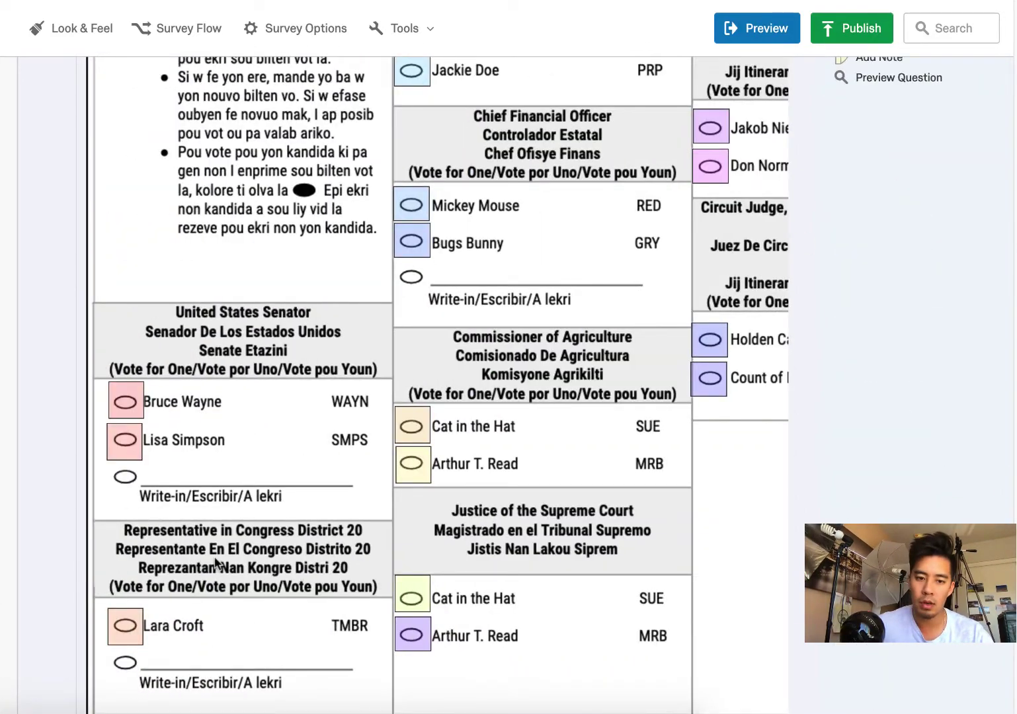
Write Q1's text as "Please vote for the candidate as you would in a real election." and set its interactivity to On / Off.
{"action": "scroll", "coordinate": [210, 552], "scroll_direction": "down", "scroll_amount": 1}
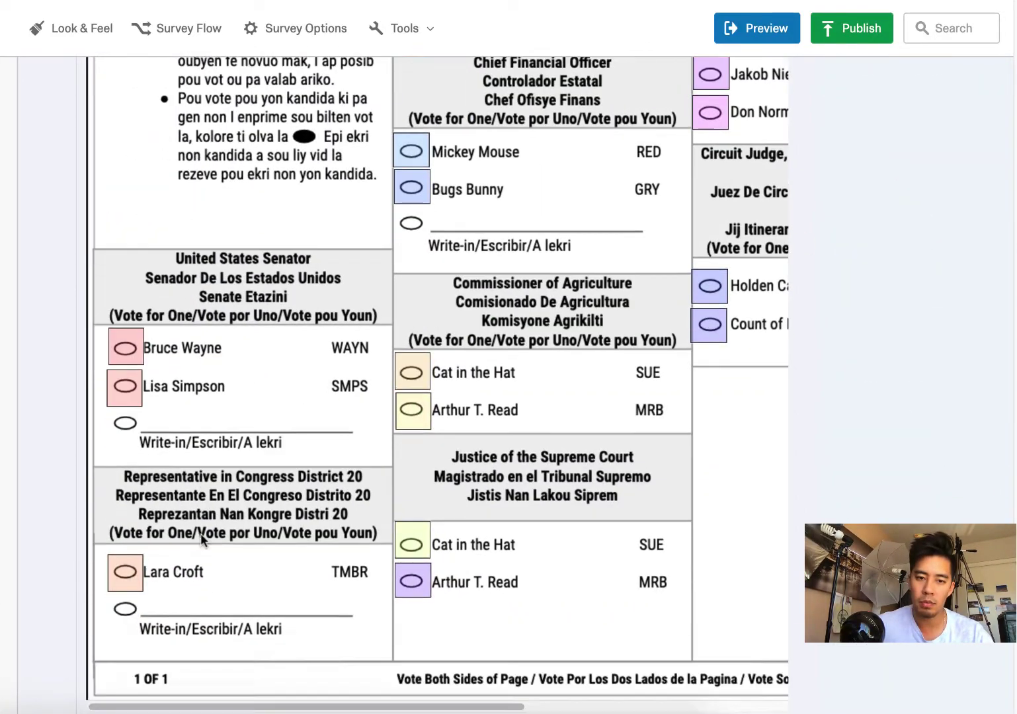
{"action": "scroll", "coordinate": [201, 532], "scroll_direction": "up", "scroll_amount": 2}
{"action": "scroll", "coordinate": [201, 530], "scroll_direction": "down", "scroll_amount": 6}
{"action": "scroll", "coordinate": [202, 533], "scroll_direction": "up", "scroll_amount": 7}
{"action": "scroll", "coordinate": [202, 535], "scroll_direction": "up", "scroll_amount": 12}
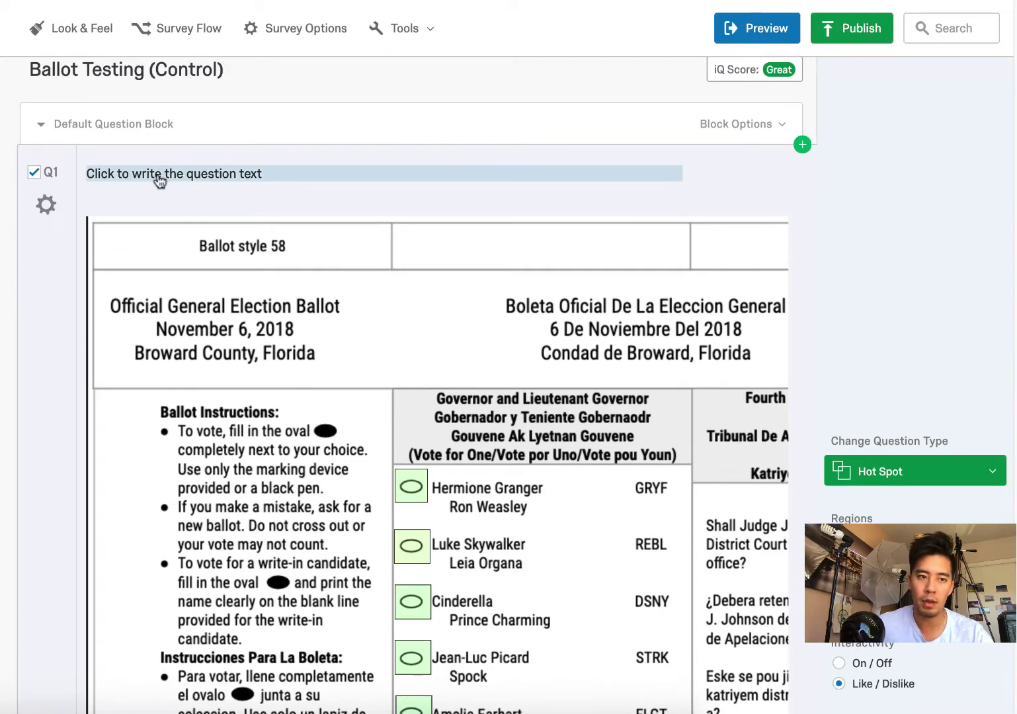
{"action": "left_click", "coordinate": [158, 175]}
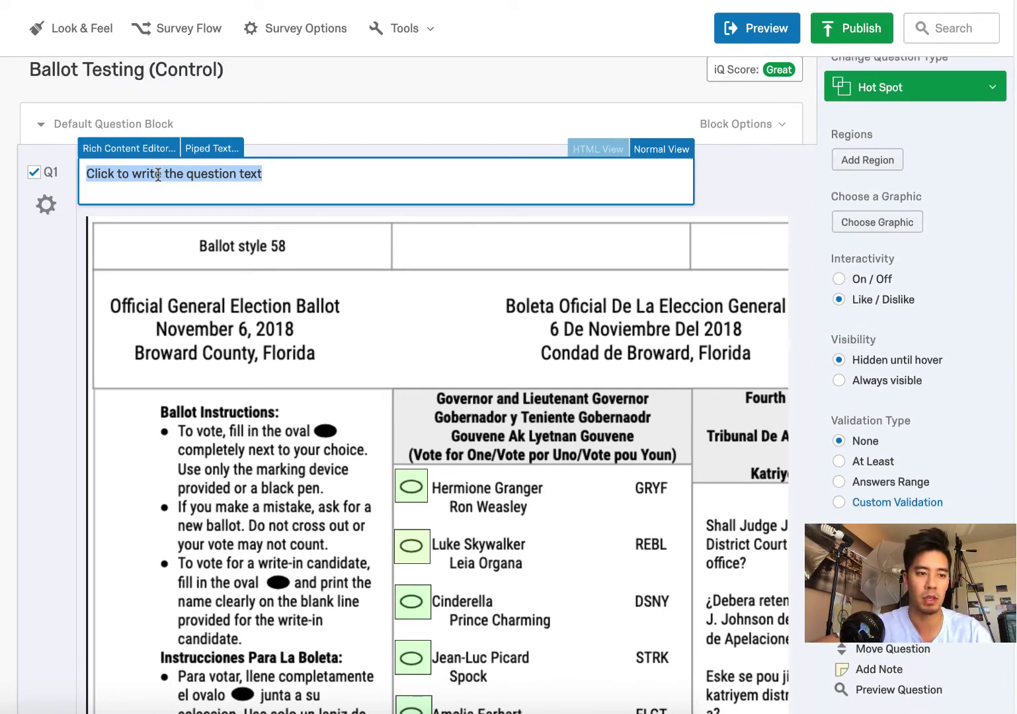
{"action": "type", "text": "Please vote for the candidate a"}
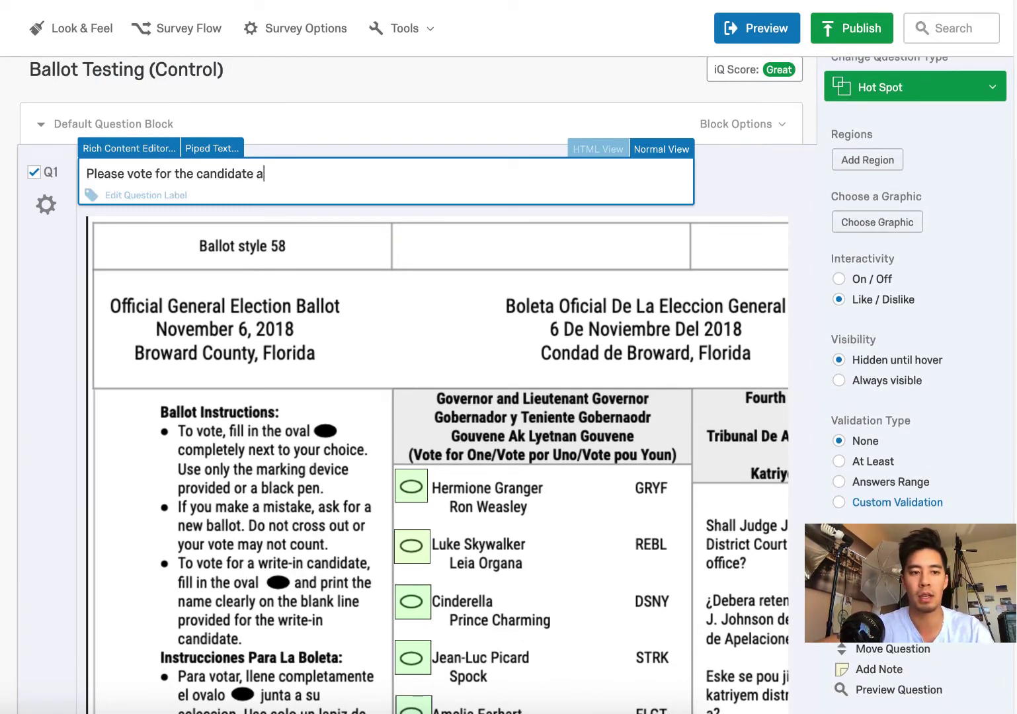
{"action": "type", "text": "s you would in a real election."}
{"action": "left_click", "coordinate": [297, 166]}
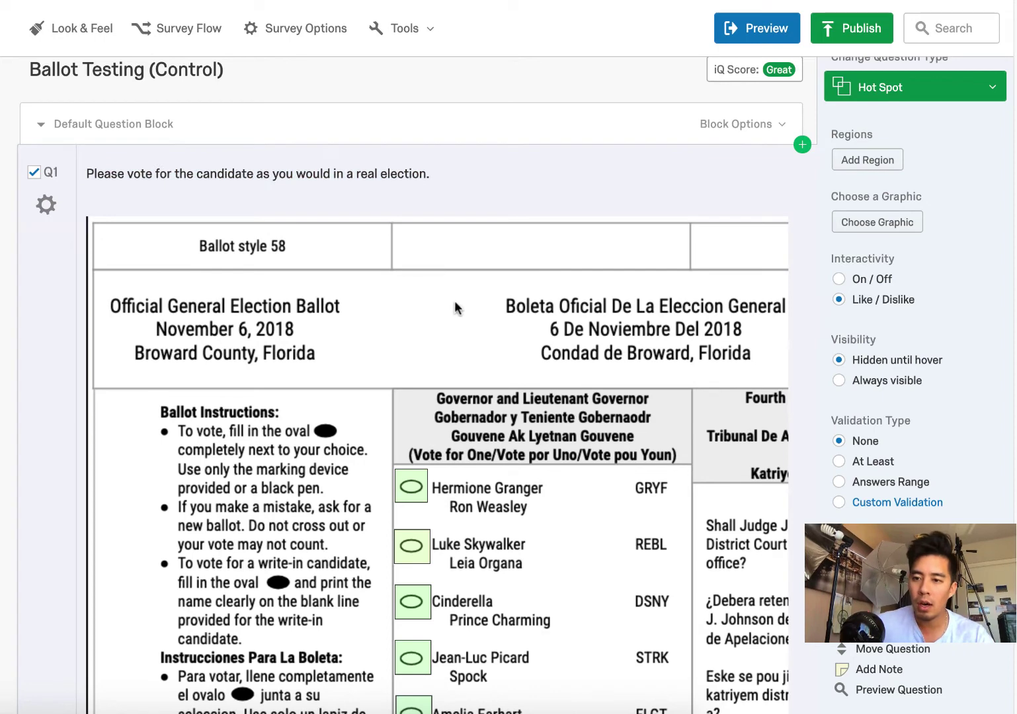
{"action": "scroll", "coordinate": [752, 296], "scroll_direction": "right", "scroll_amount": 2}
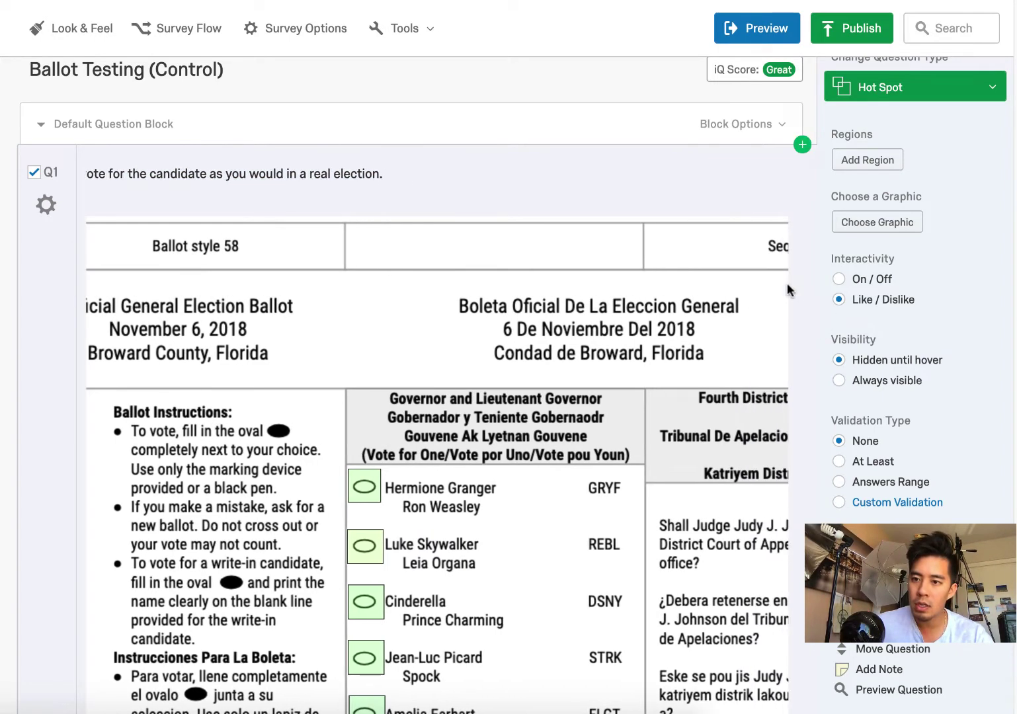
{"action": "left_click", "coordinate": [843, 280]}
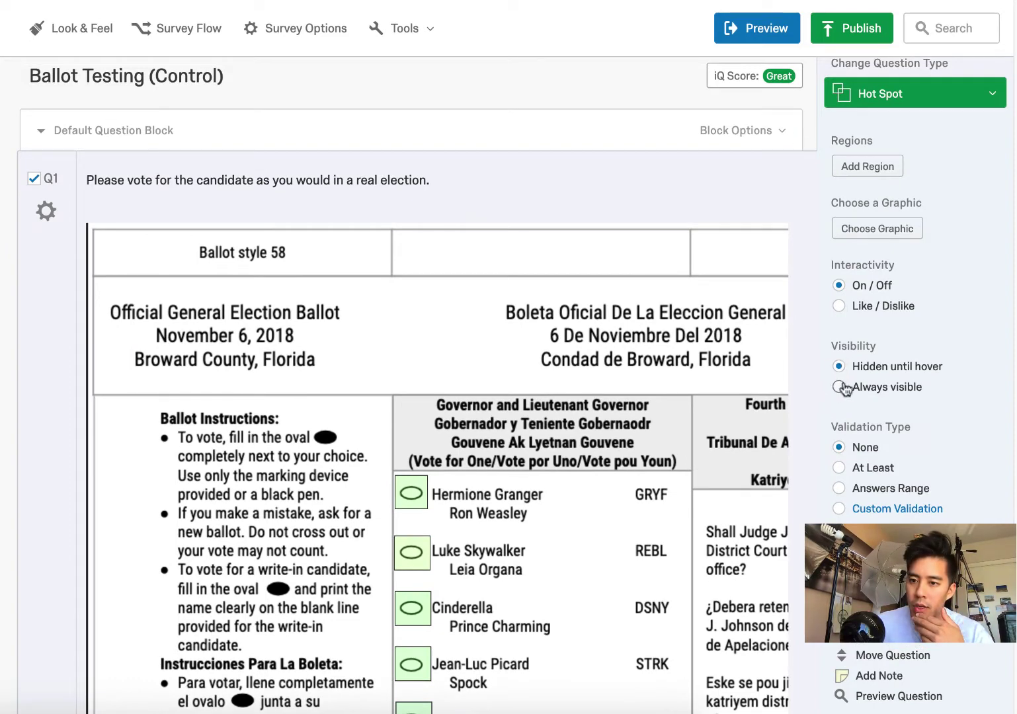
Add a Matrix Table question below the ballot reading "Overall, I am satisfied with the ease of completing the tasks in this scenario.".
{"action": "scroll", "coordinate": [483, 479], "scroll_direction": "down", "scroll_amount": 15}
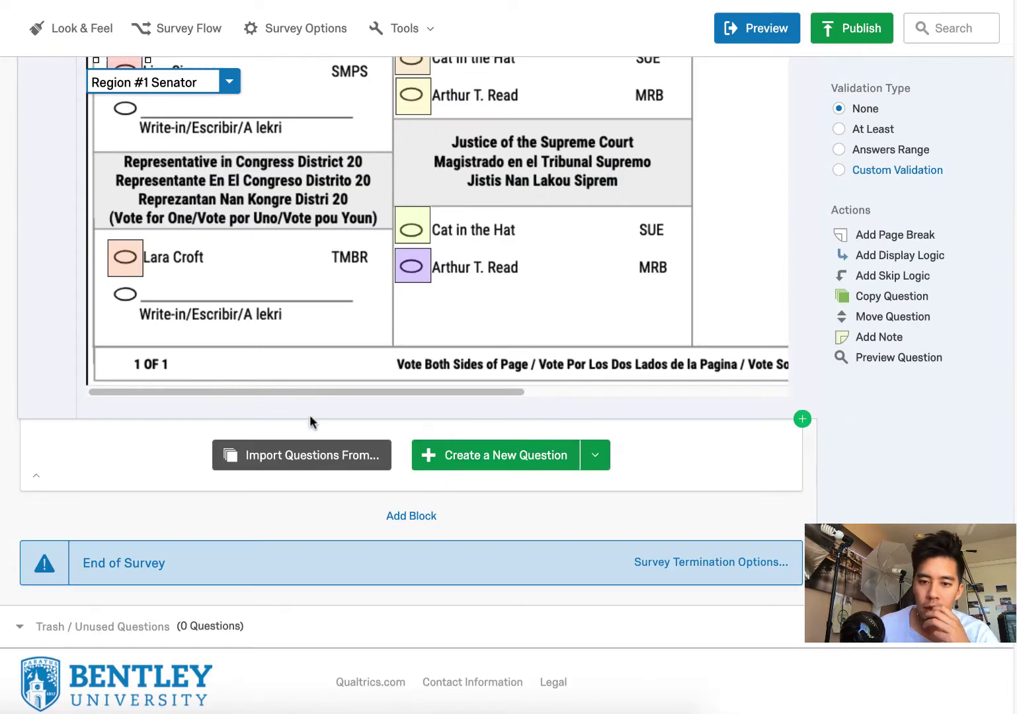
{"action": "left_click", "coordinate": [479, 465]}
{"action": "left_click", "coordinate": [111, 453]}
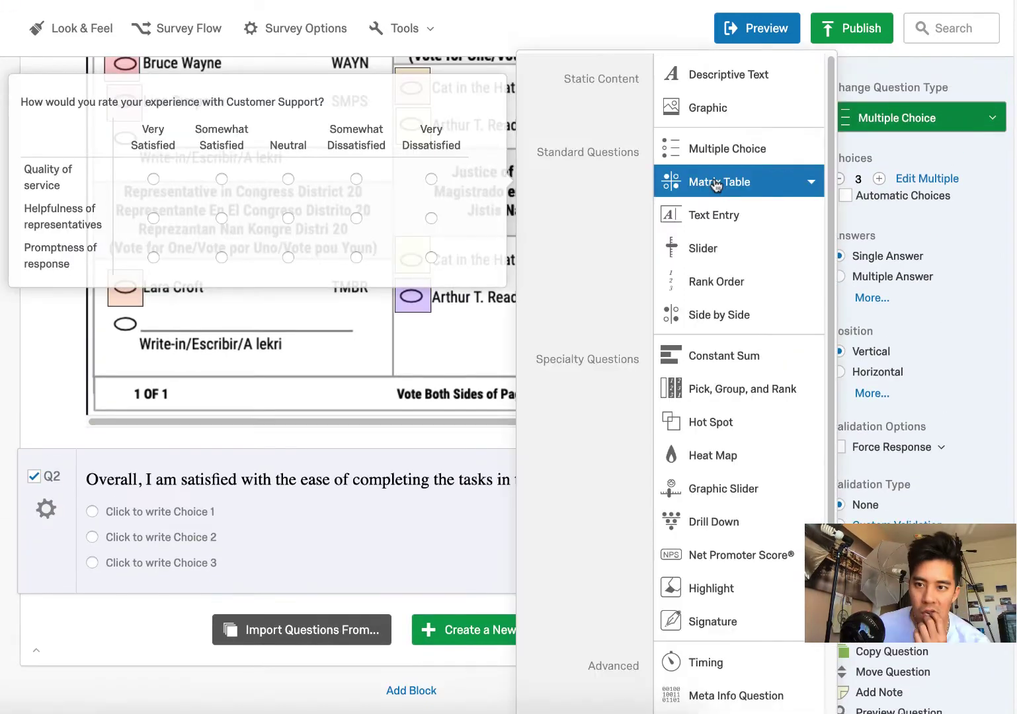
{"action": "left_click", "coordinate": [714, 181]}
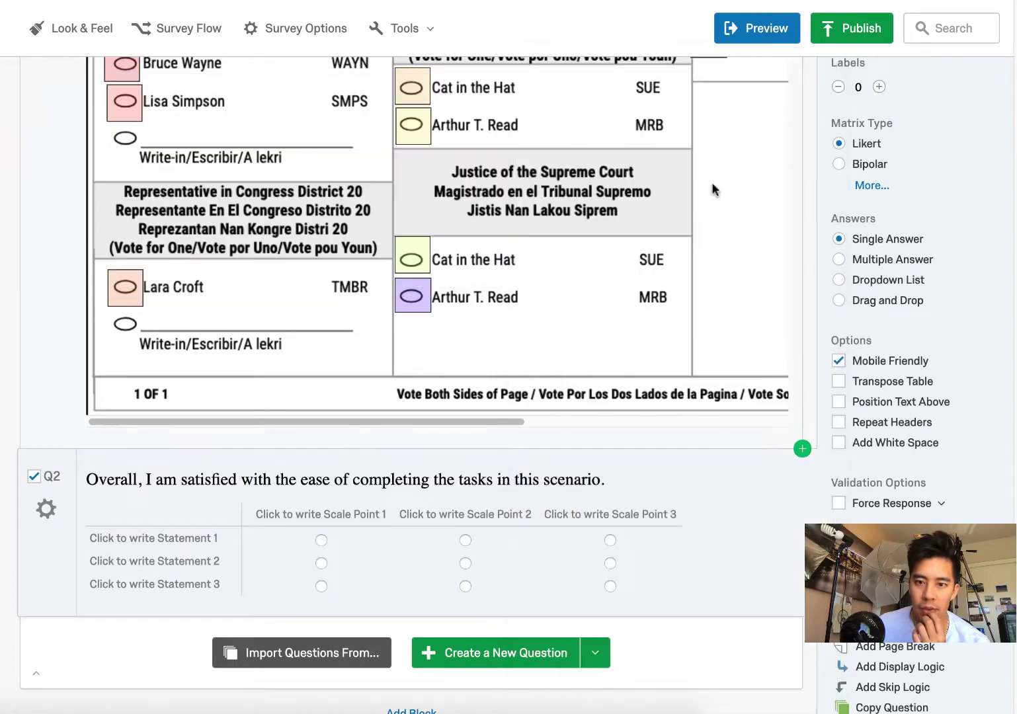
Increase the number of scale points in the Q2 matrix to 7.
{"action": "scroll", "coordinate": [483, 450], "scroll_direction": "down", "scroll_amount": 1}
{"action": "scroll", "coordinate": [833, 264], "scroll_direction": "up", "scroll_amount": 2}
{"action": "scroll", "coordinate": [867, 172], "scroll_direction": "up", "scroll_amount": 2}
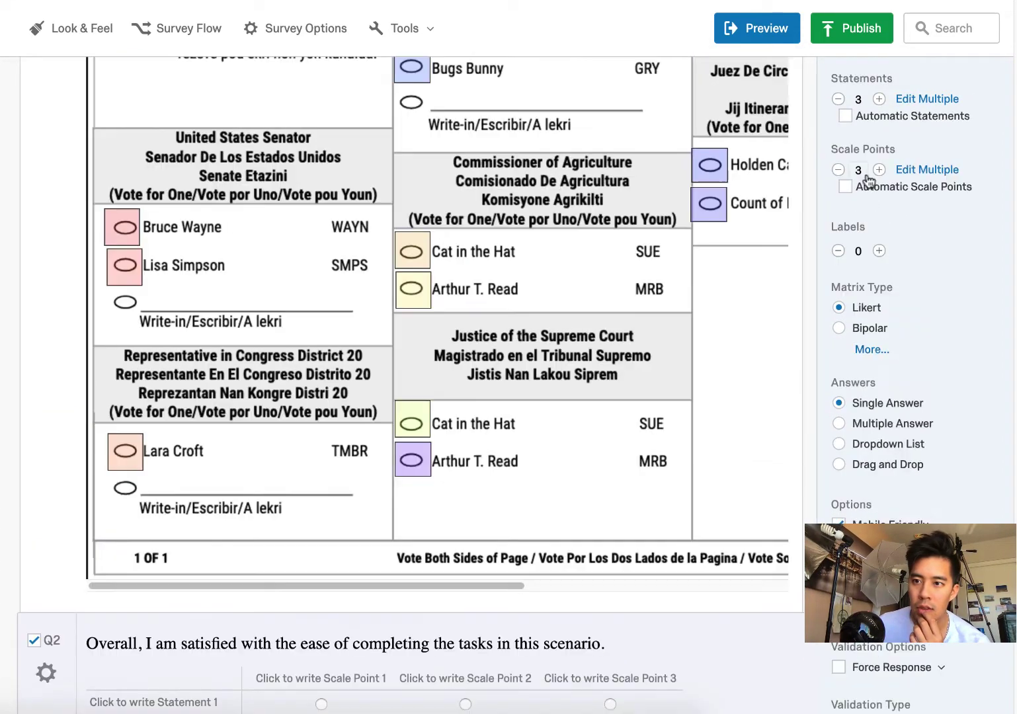
{"action": "left_click", "coordinate": [879, 170]}
{"action": "left_click", "coordinate": [879, 170]}
{"action": "left_click", "coordinate": [879, 170]}
{"action": "left_click", "coordinate": [880, 170]}
Label Q2's scale points Strongly Disagree, Disagree, Somewhat disagree, Neither agree nor disagree, Somewhat agree, Agree and Strongly Agree.
{"action": "scroll", "coordinate": [477, 504], "scroll_direction": "down", "scroll_amount": 5}
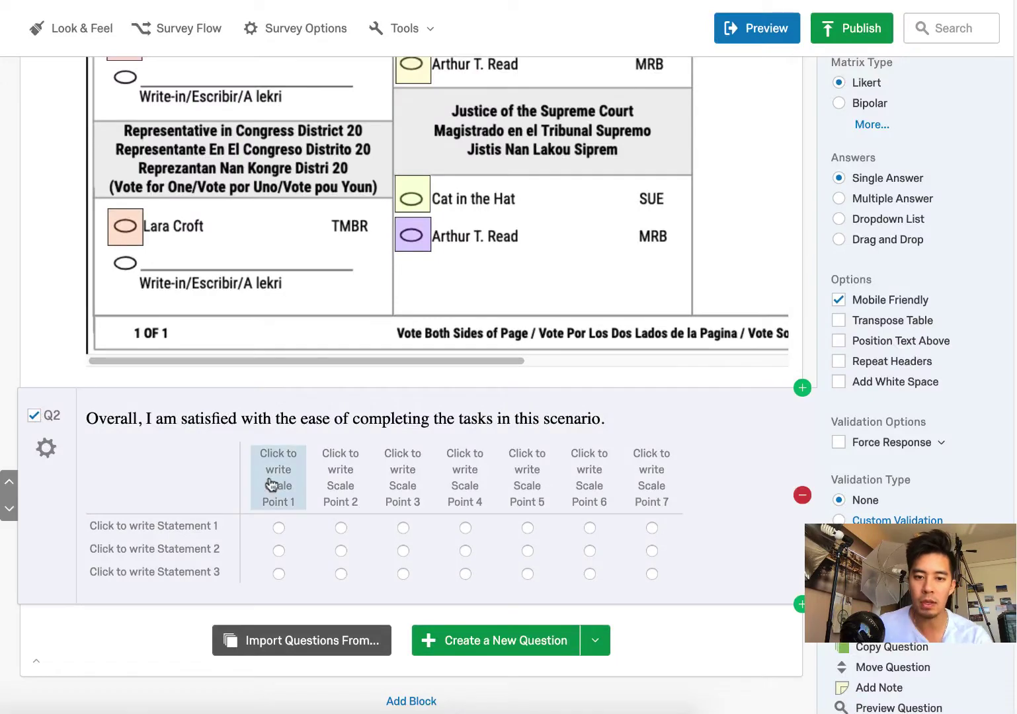
{"action": "left_click", "coordinate": [273, 488]}
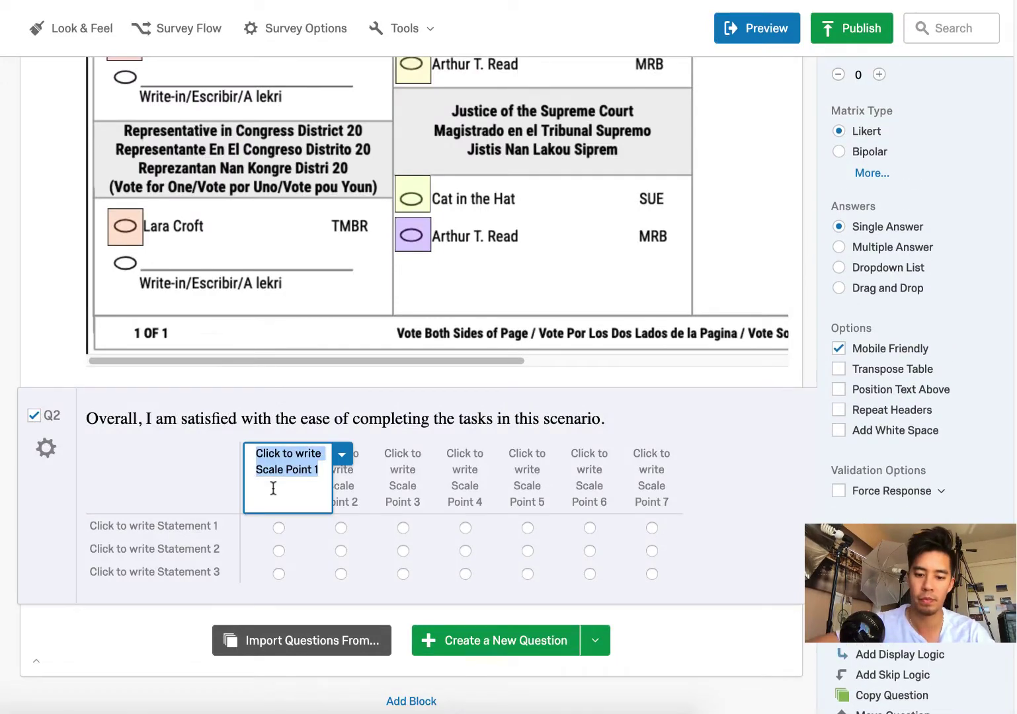
{"action": "type", "text": "Strongly Disagree"}
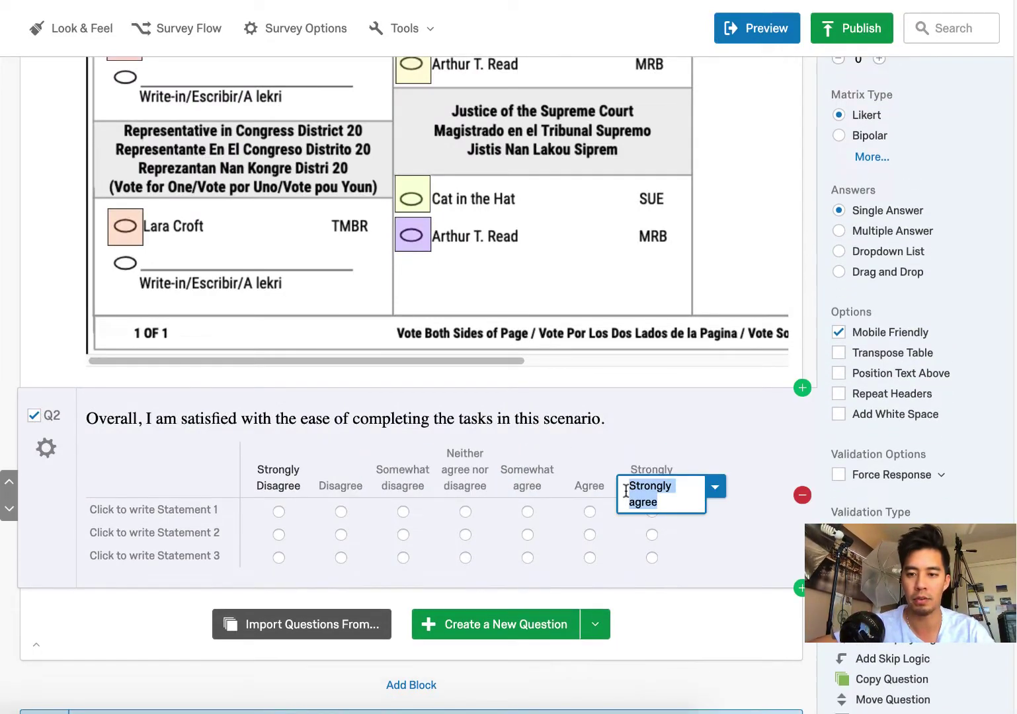
{"action": "type", "text": "Stornly"}
{"action": "key", "text": "BackSpace"}
{"action": "key", "text": "BackSpace"}
{"action": "key", "text": "BackSpace"}
{"action": "key", "text": "BackSpace"}
{"action": "key", "text": "BackSpace"}
{"action": "type", "text": "rongly A"}
{"action": "key", "text": "BackSpace"}
{"action": "key", "text": "BackSpace"}
{"action": "key", "text": "BackSpace"}
{"action": "key", "text": "BackSpace"}
{"action": "type", "text": "gly Agree"}
Write Q2's first statement as "Overall, I am satisfied with the ease of completing the tasks in this scenario.".
{"action": "left_click", "coordinate": [207, 509]}
{"action": "type", "text": "Overall, I am satisfied with the ease of completing the tasks in this scenario"}
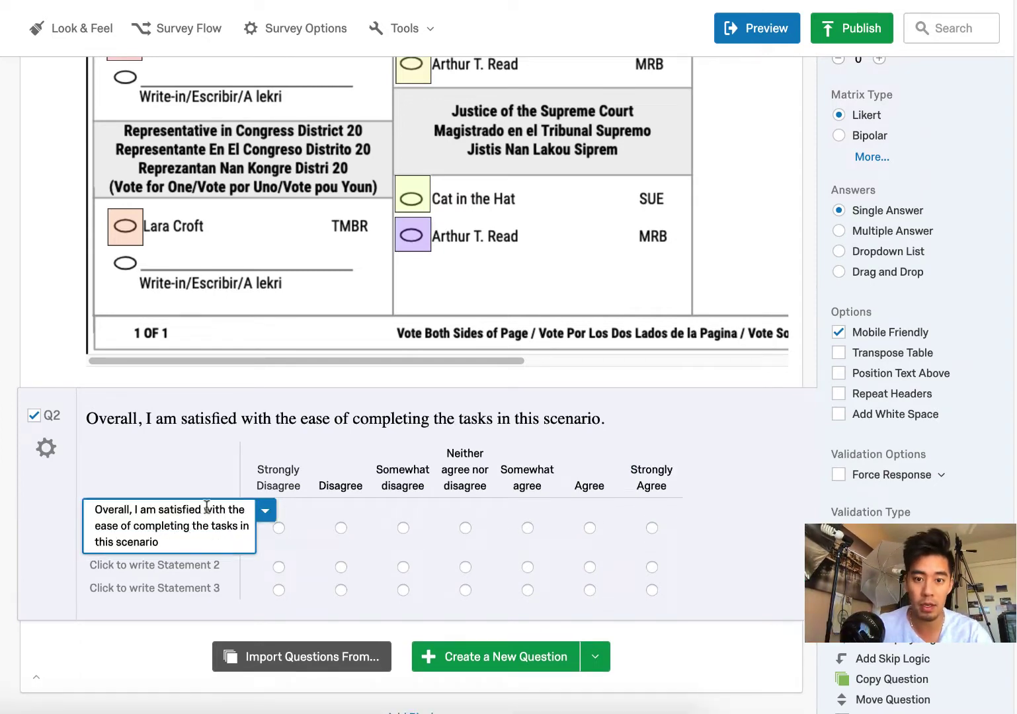
{"action": "type", "text": "."}
Copy in Q2's second statement: "Overall, I am satisfied with the amount of time it took to complete the tasks in this scenario.".
{"action": "key", "text": "super+Tab"}
{"action": "left_click_drag", "start_coordinate": [27, 445], "coordinate": [640, 446]}
{"action": "key", "text": "super+c"}
{"action": "key", "text": "super+Tab"}
{"action": "left_click", "coordinate": [156, 566]}
{"action": "key", "text": "super+v"}
{"action": "type", "text": "."}
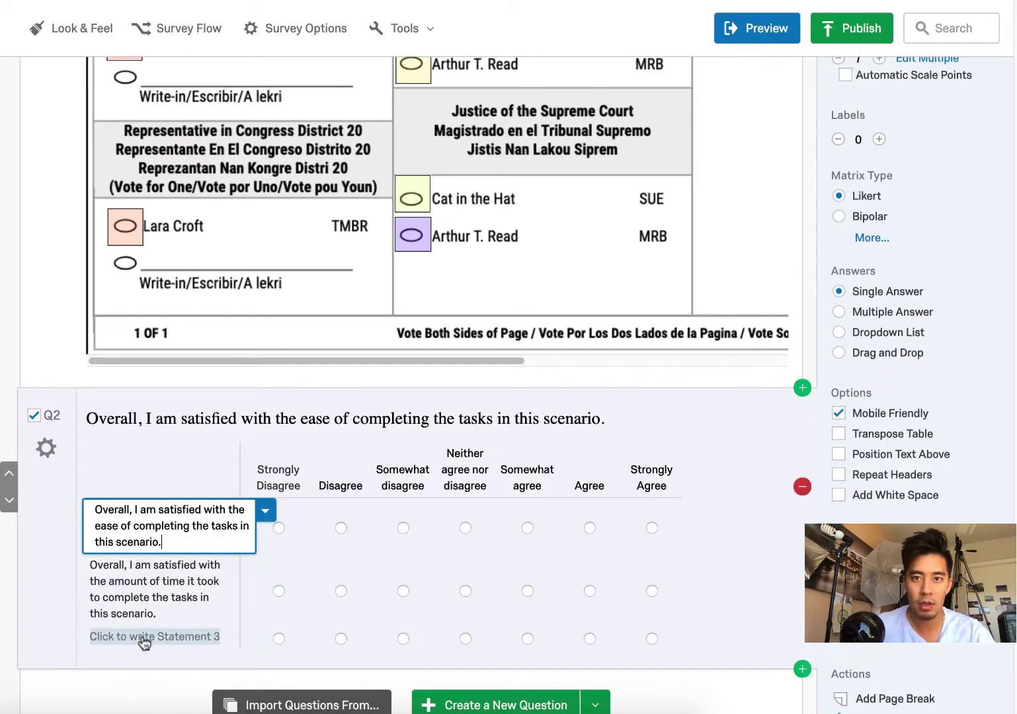
Copy in Q2's third statement: "Overall, I am satisfied with the support information (online-line help, messages, documentation) when completing the tasks.".
{"action": "key", "text": "super+Tab"}
{"action": "left_click_drag", "start_coordinate": [25, 481], "coordinate": [211, 503]}
{"action": "key", "text": "super+c"}
{"action": "key", "text": "super+Tab"}
{"action": "left_click", "coordinate": [144, 636]}
{"action": "key", "text": "super+v"}
{"action": "type", "text": "."}
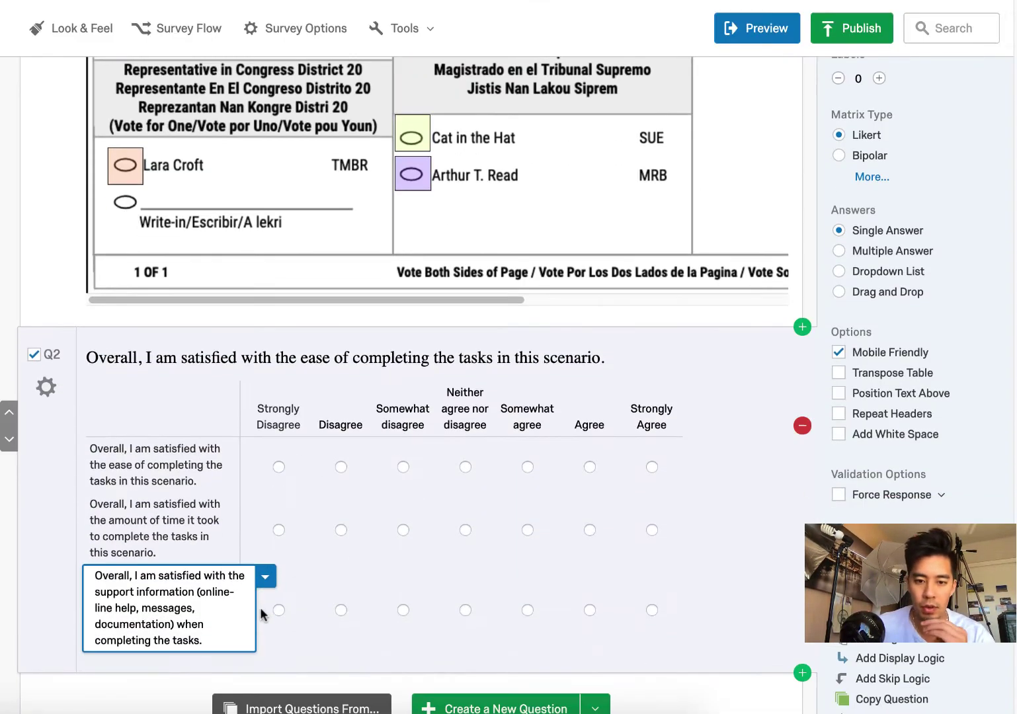
Replace Q2's question text with "Please rate the degree to which you agree or disagree with the following statements.".
{"action": "left_click", "coordinate": [314, 673]}
{"action": "scroll", "coordinate": [220, 465], "scroll_direction": "down", "scroll_amount": 1}
{"action": "left_click", "coordinate": [201, 268]}
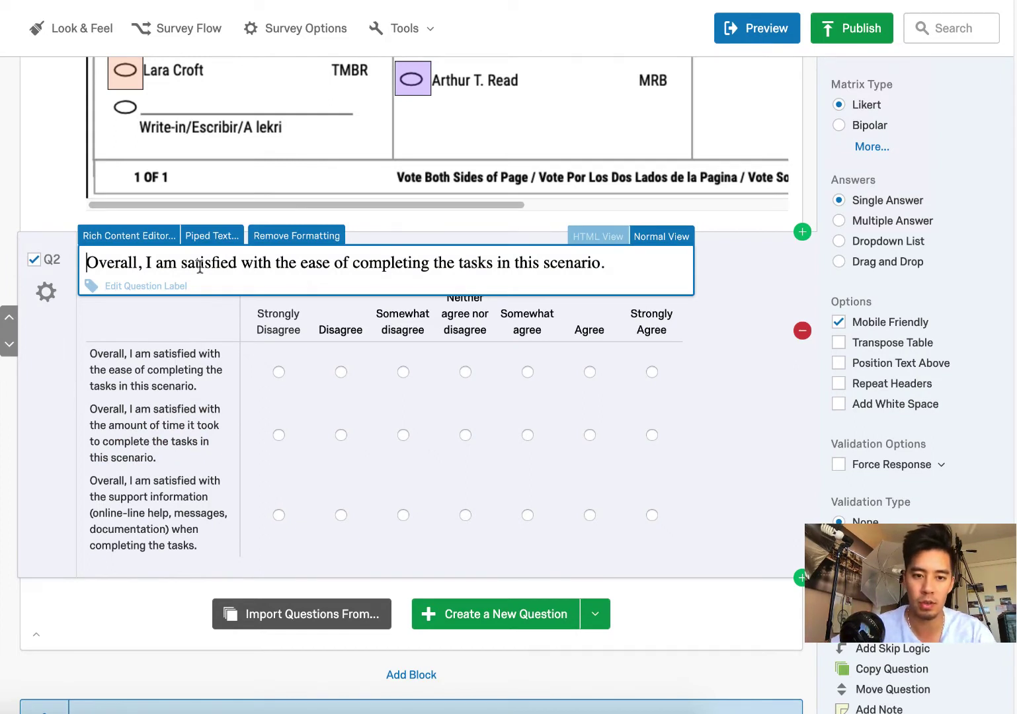
{"action": "key", "text": "super+a"}
{"action": "type", "text": "Please reat"}
{"action": "key", "text": "BackSpace"}
{"action": "key", "text": "BackSpace"}
{"action": "key", "text": "BackSpace"}
{"action": "type", "text": "ate the degree to which you agree or disagree "}
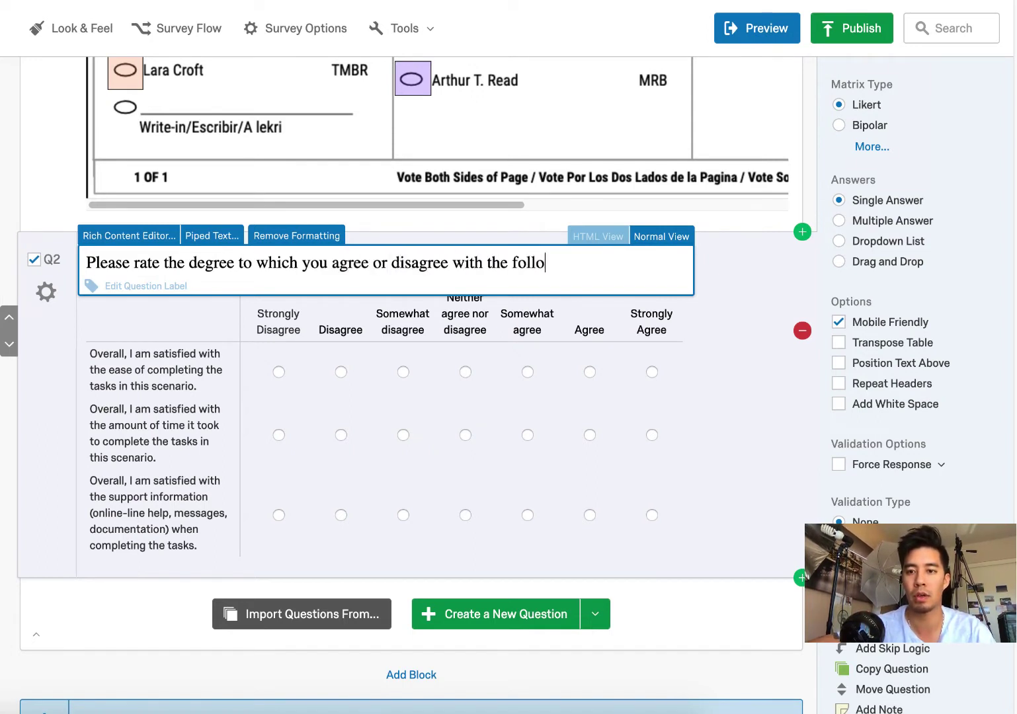
{"action": "type", "text": "with the following statements."}
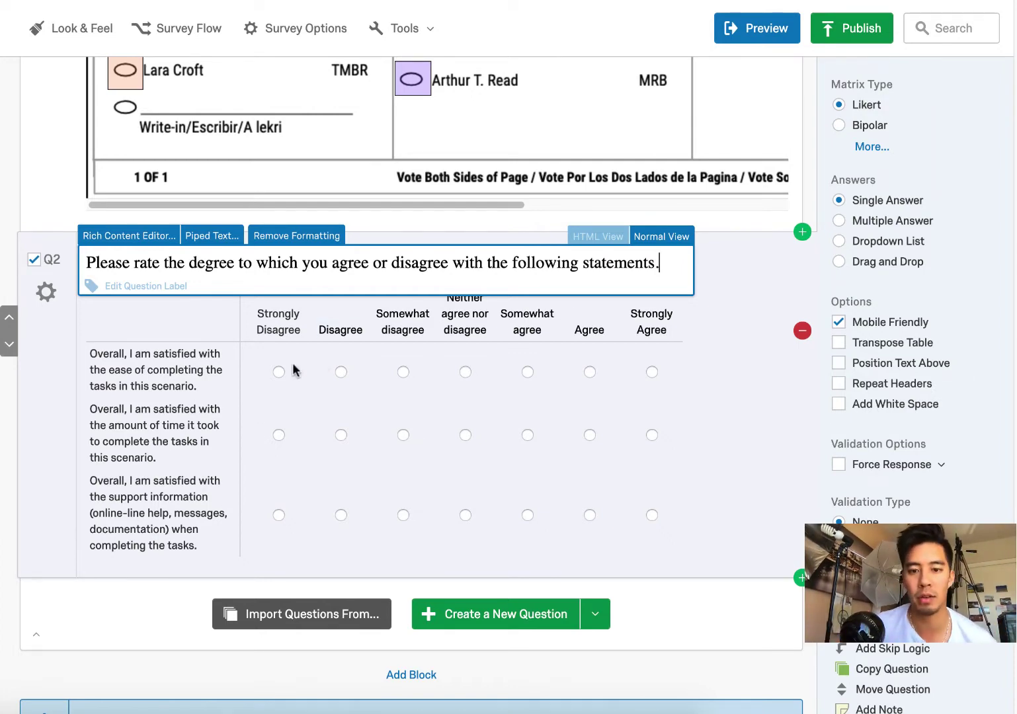
{"action": "left_click", "coordinate": [189, 499]}
{"action": "scroll", "coordinate": [516, 496], "scroll_direction": "down", "scroll_amount": 1}
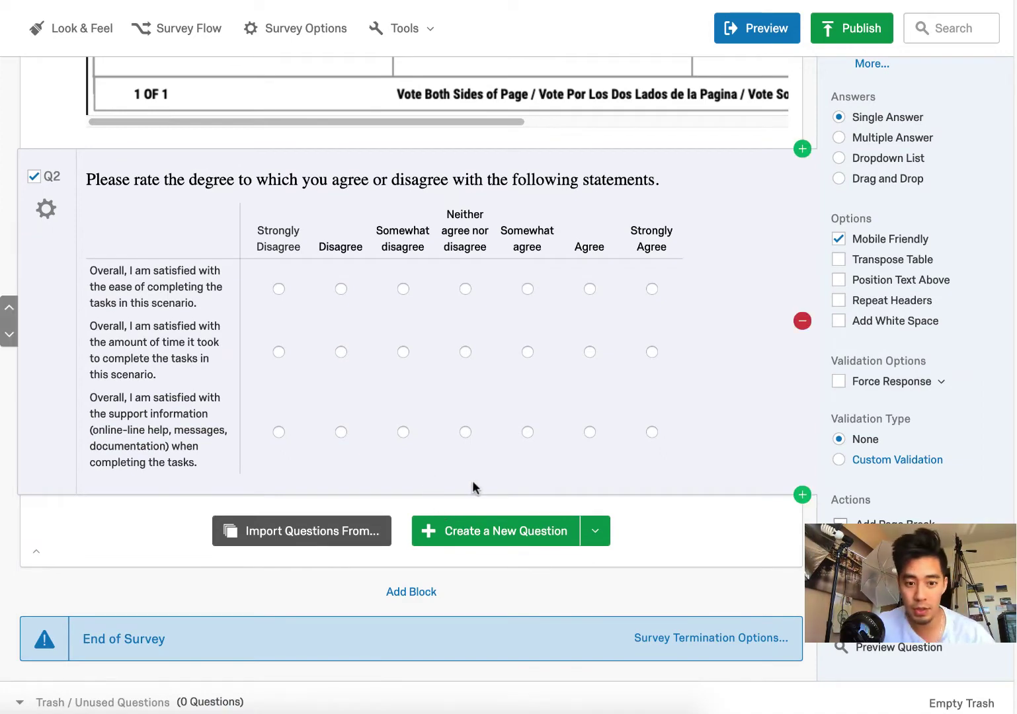
{"action": "scroll", "coordinate": [472, 487], "scroll_direction": "down", "scroll_amount": 1}
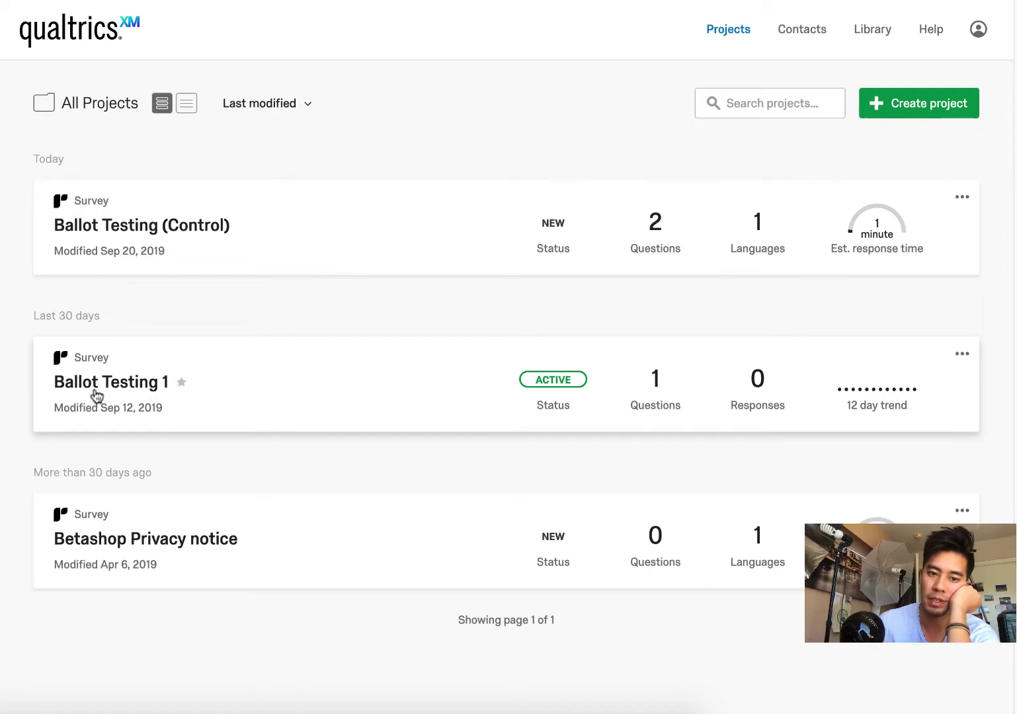
Open the Ballot Testing 1 survey and rename it "Ballot Testing (Treatment)".
{"action": "left_click", "coordinate": [129, 393]}
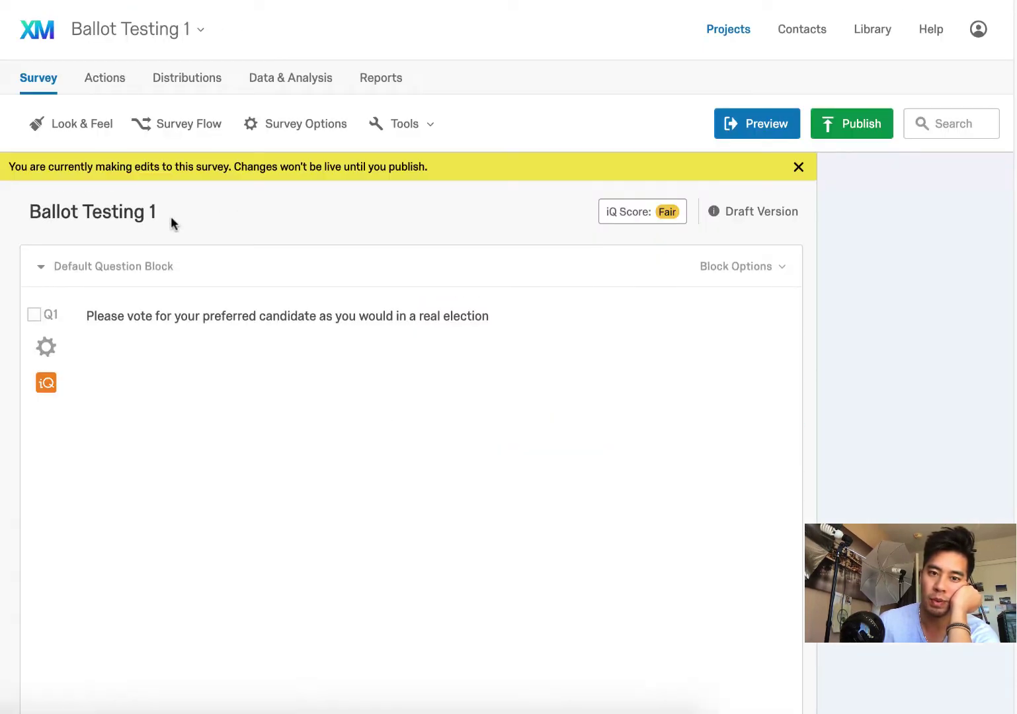
{"action": "left_click", "coordinate": [149, 212]}
{"action": "key", "text": "BackSpace"}
{"action": "type", "text": "(Treatment)"}
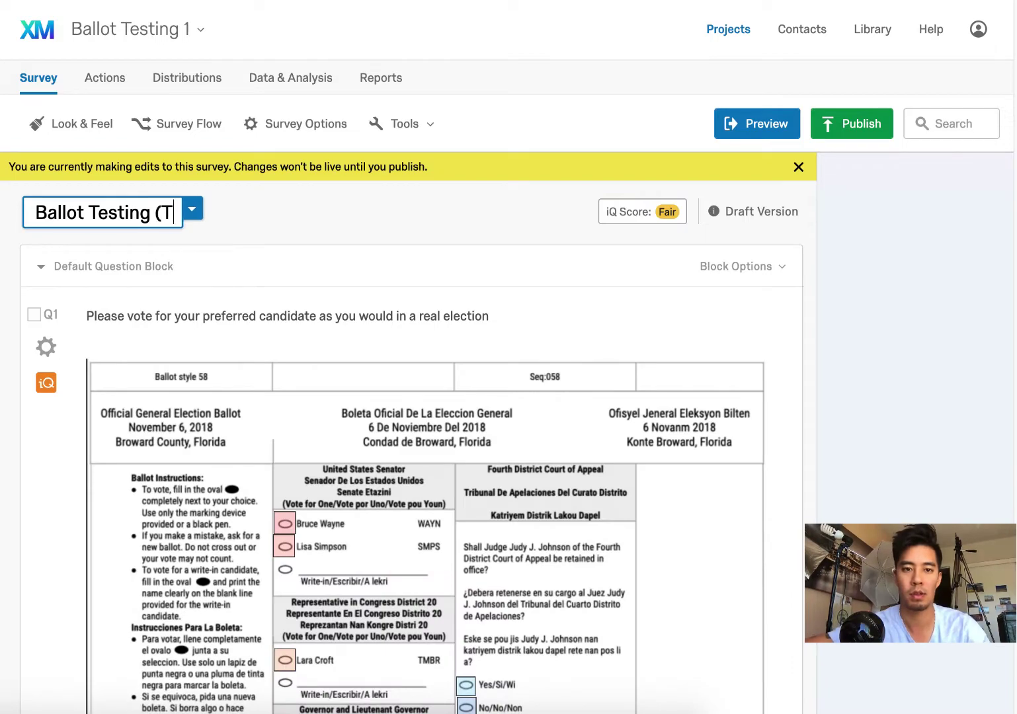
{"action": "left_click", "coordinate": [349, 233]}
Add a Matrix Table question below the treatment ballot with seven scale points from Strongly Disagree to Strongly agree.
{"action": "scroll", "coordinate": [326, 257], "scroll_direction": "down", "scroll_amount": 12}
{"action": "scroll", "coordinate": [419, 319], "scroll_direction": "up", "scroll_amount": 3}
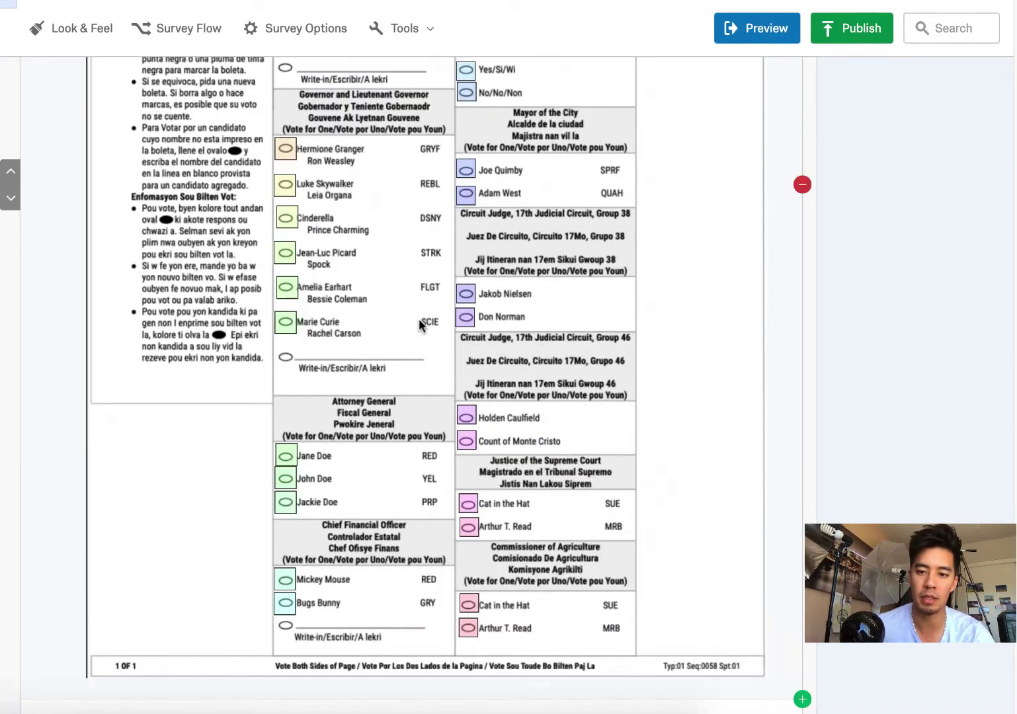
{"action": "scroll", "coordinate": [419, 322], "scroll_direction": "up", "scroll_amount": 2}
{"action": "scroll", "coordinate": [341, 296], "scroll_direction": "down", "scroll_amount": 6}
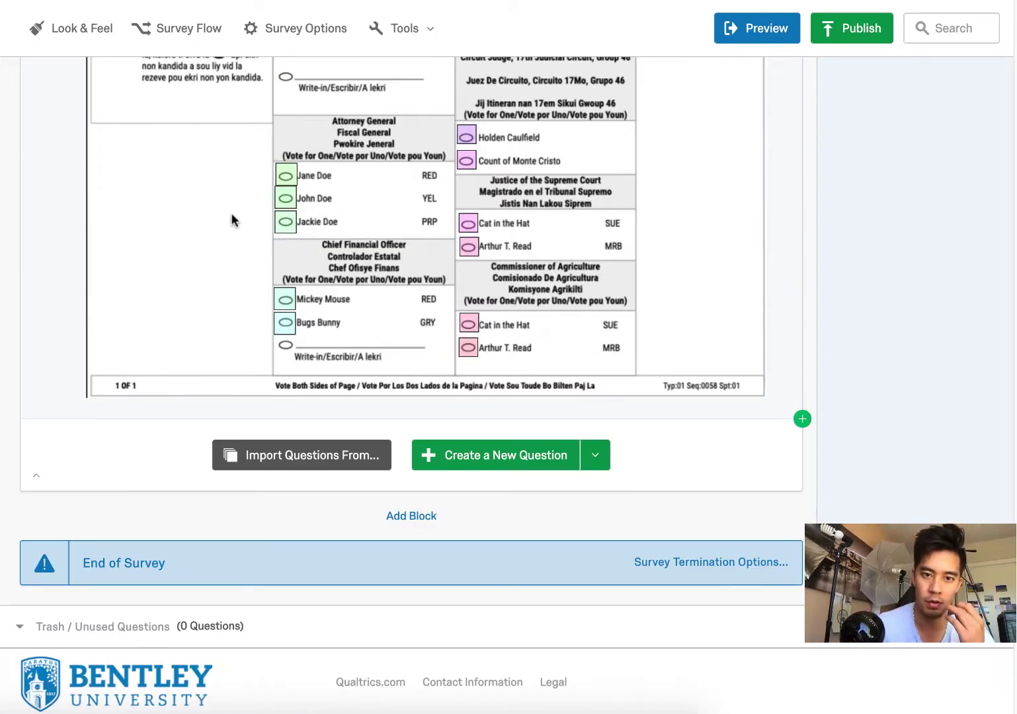
{"action": "left_click", "coordinate": [517, 459]}
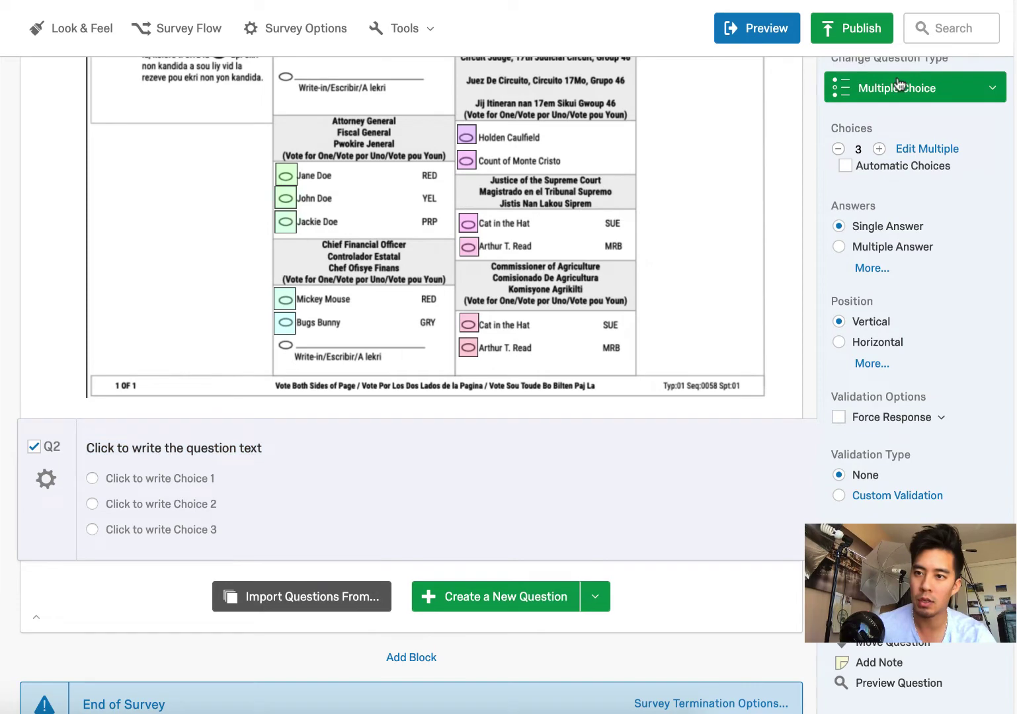
{"action": "left_click", "coordinate": [860, 88]}
{"action": "left_click", "coordinate": [725, 151]}
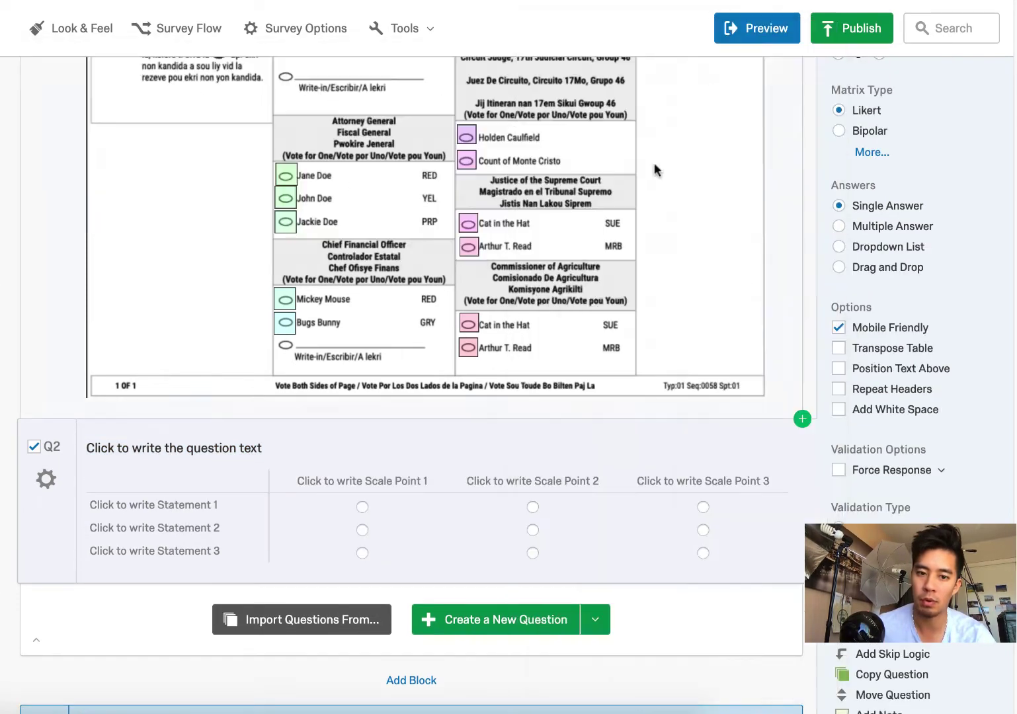
{"action": "left_click", "coordinate": [268, 456]}
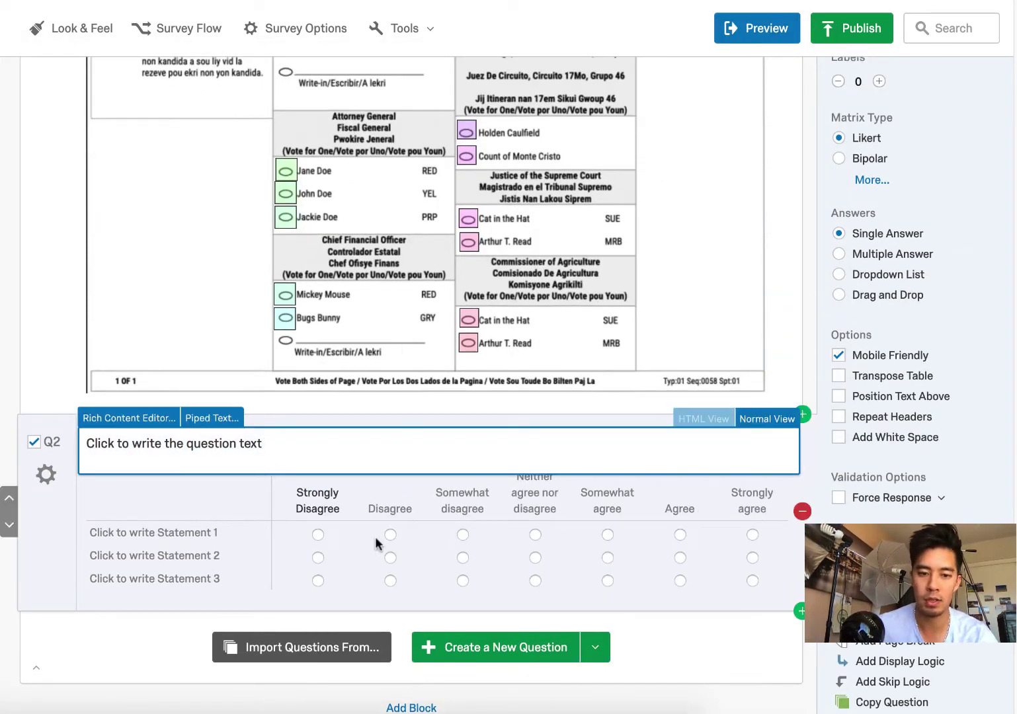
{"action": "left_click", "coordinate": [192, 632]}
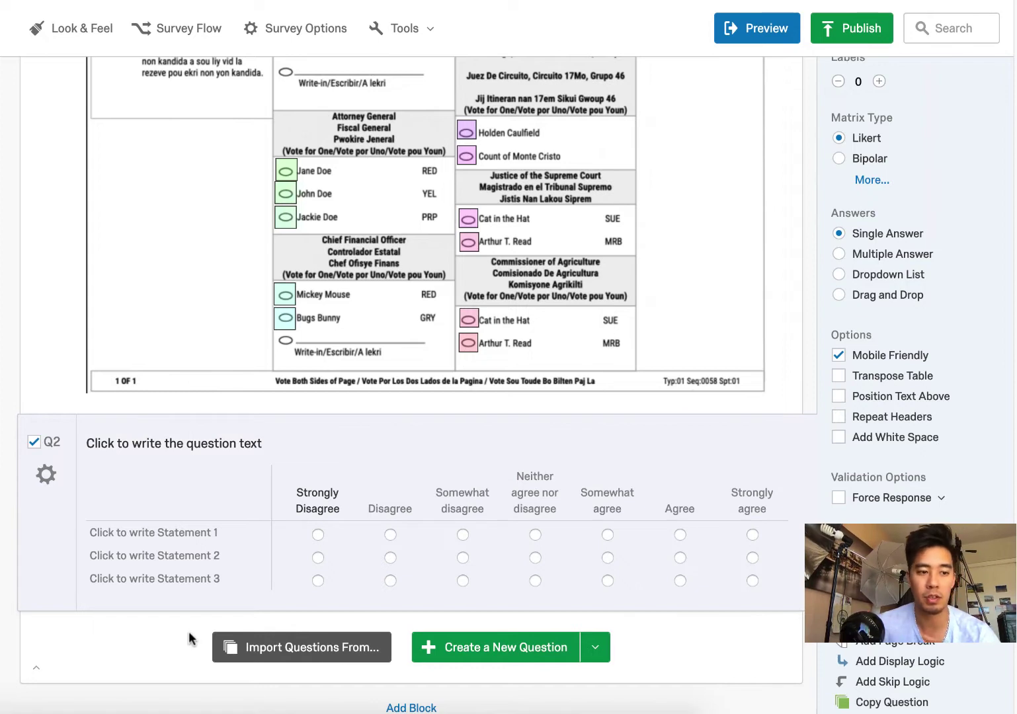
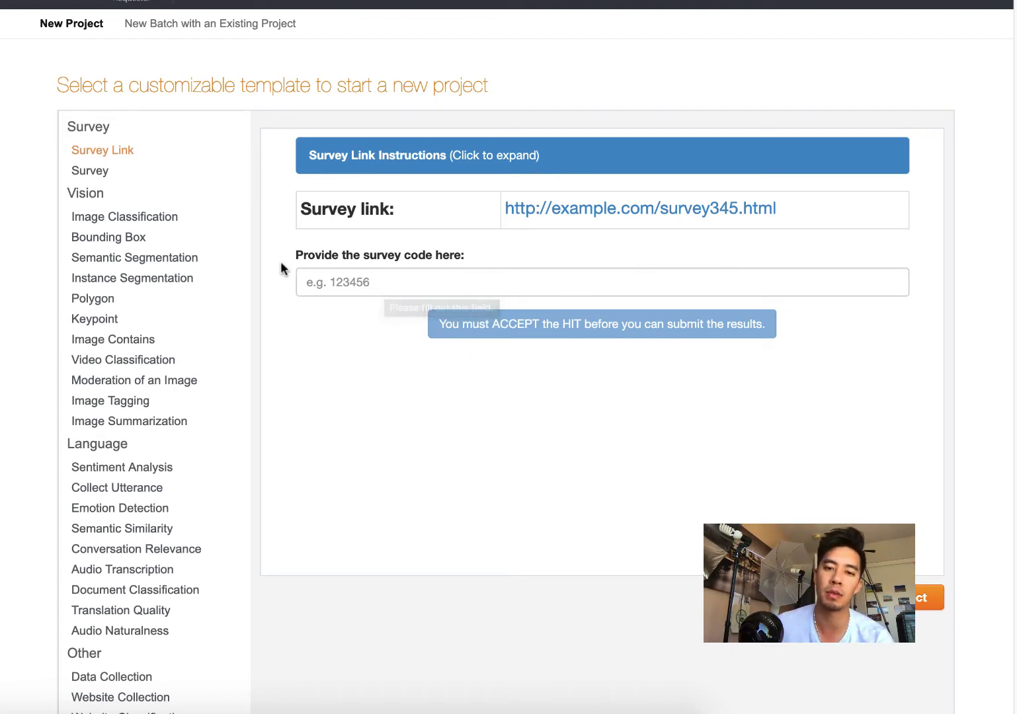
In Amazon MTurk, expand the Survey Link template's instructions, create a project from it and look over its properties form.
{"action": "left_click", "coordinate": [481, 164]}
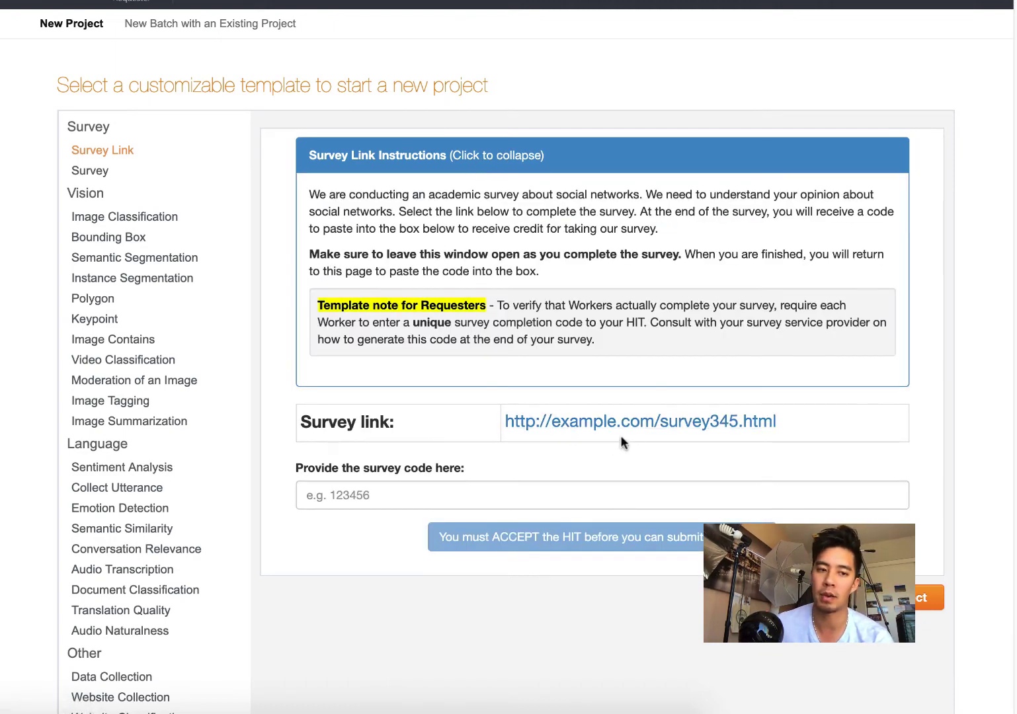
{"action": "left_click", "coordinate": [887, 597]}
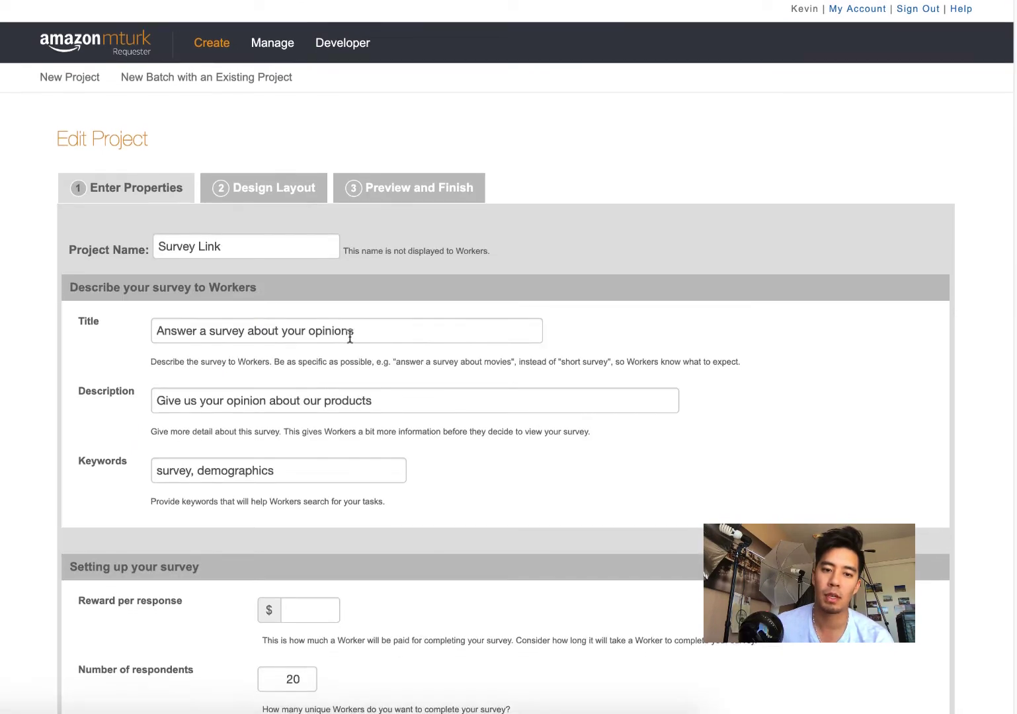
{"action": "scroll", "coordinate": [417, 327], "scroll_direction": "down", "scroll_amount": 3}
{"action": "scroll", "coordinate": [451, 315], "scroll_direction": "down", "scroll_amount": 10}
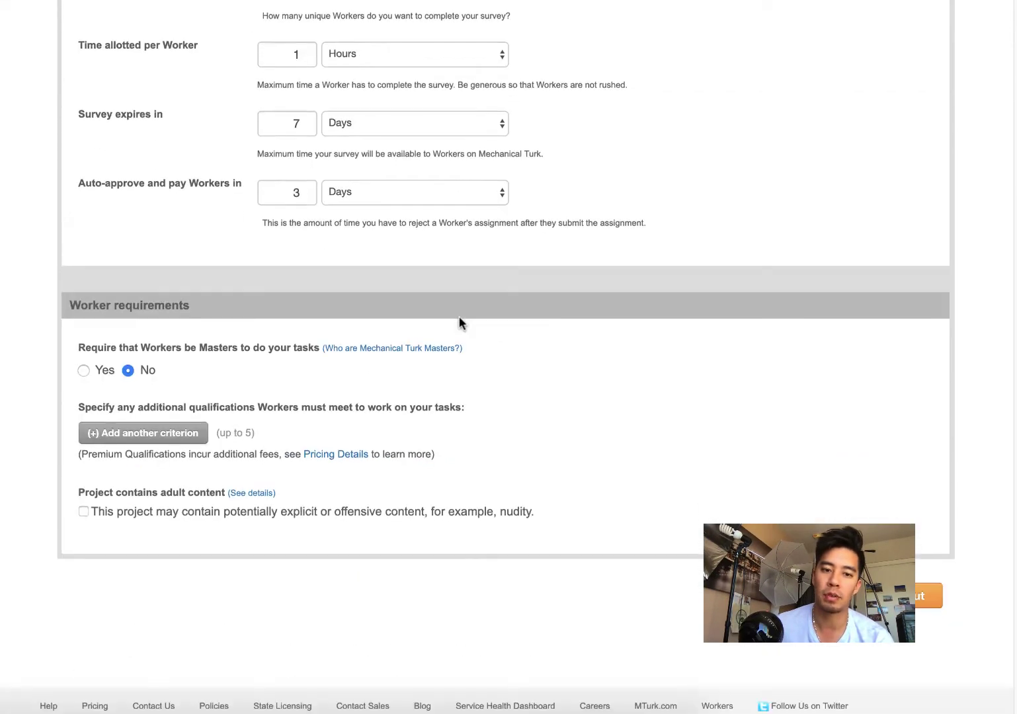
{"action": "scroll", "coordinate": [458, 315], "scroll_direction": "up", "scroll_amount": 8}
{"action": "scroll", "coordinate": [460, 316], "scroll_direction": "up", "scroll_amount": 5}
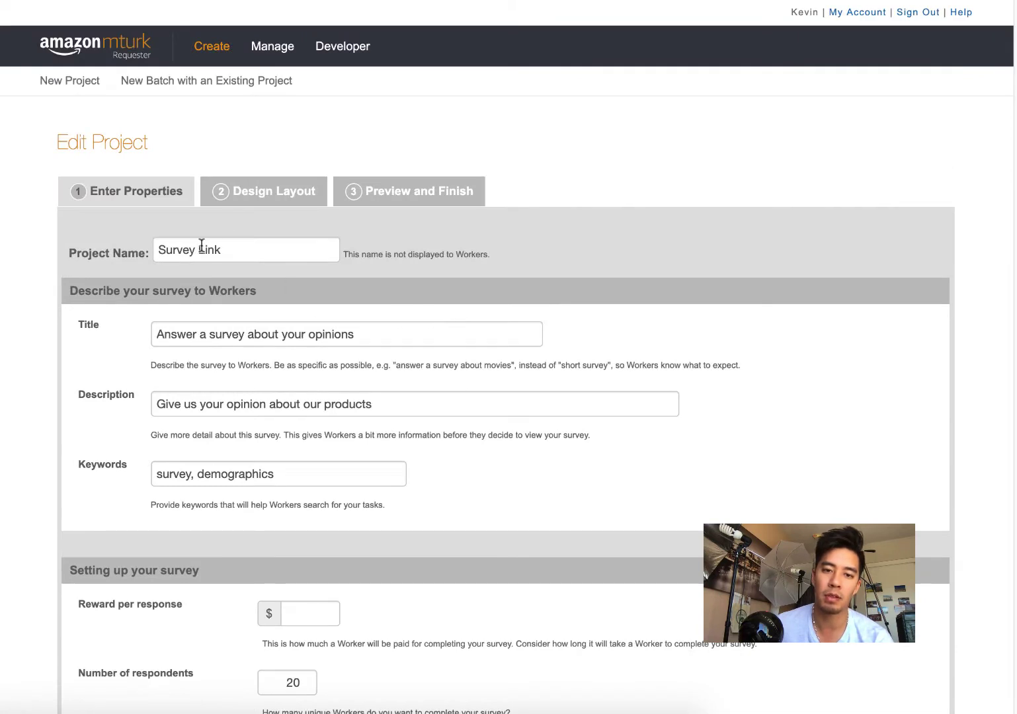
Rename the MTurk project "Ballot Testing (control)".
{"action": "left_click_drag", "start_coordinate": [220, 249], "coordinate": [17, 258]}
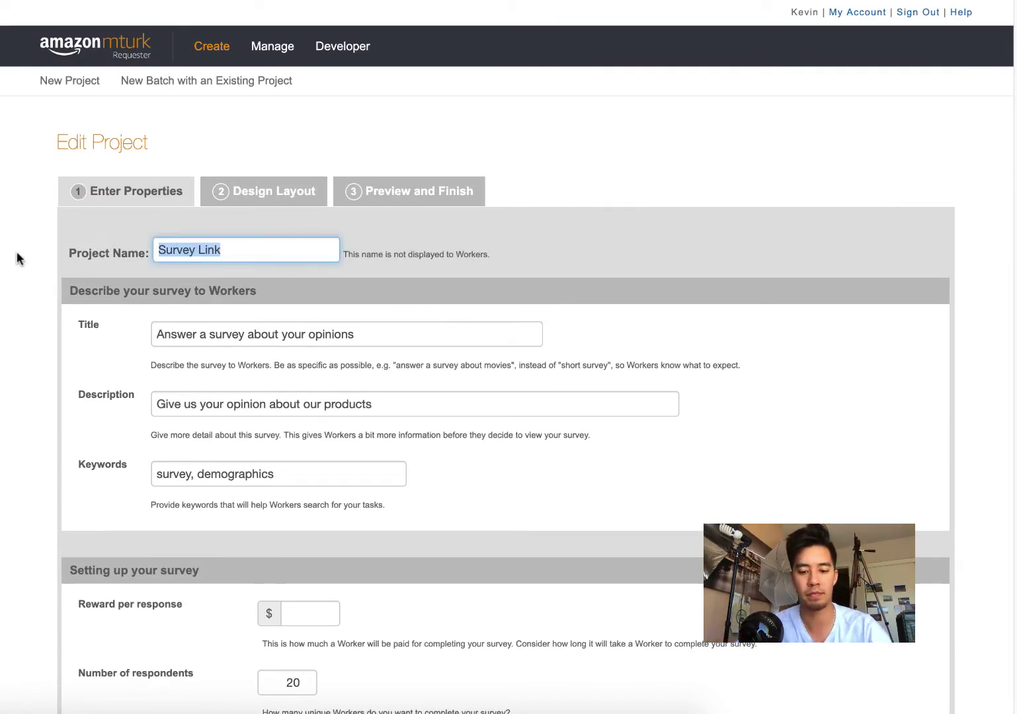
{"action": "type", "text": "Ball"}
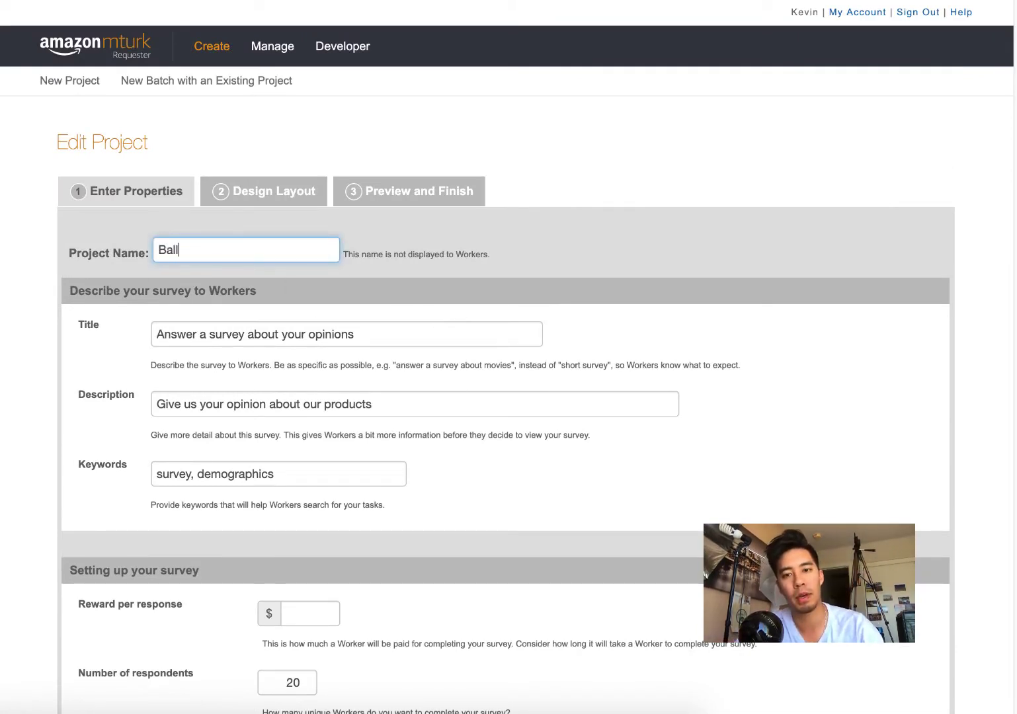
{"action": "type", "text": "ot Testing (co"}
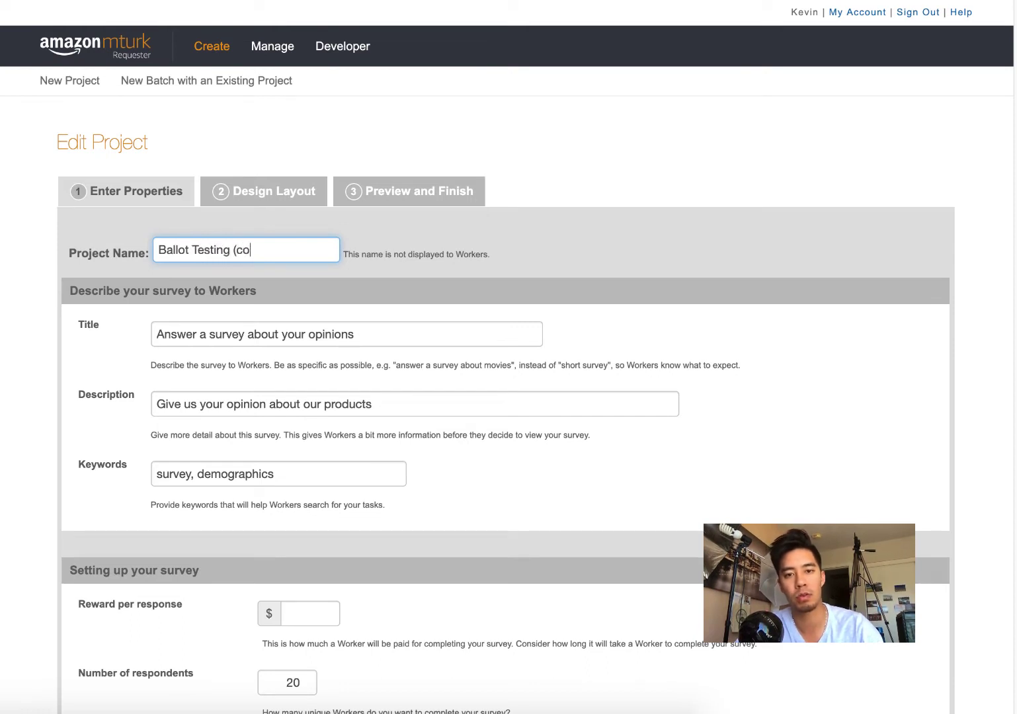
{"action": "type", "text": "ntrol)"}
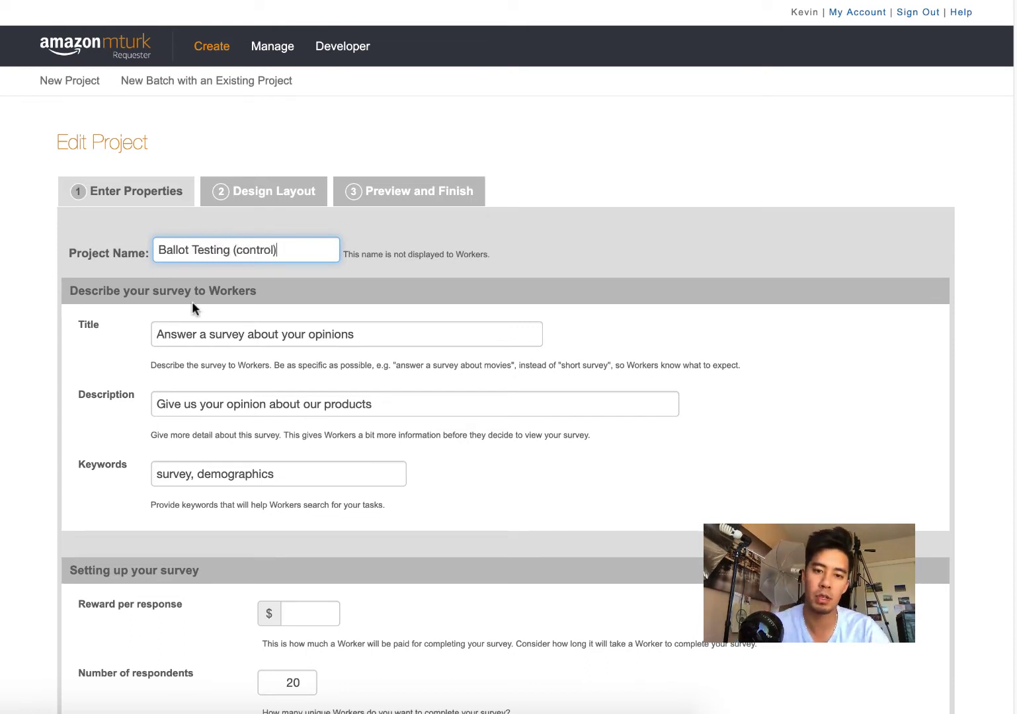
Change the survey title shown to workers to "Answer a survey about designs".
{"action": "left_click", "coordinate": [363, 336]}
{"action": "key", "text": "alt+shift+Left"}
{"action": "key", "text": "alt+shift+Left"}
{"action": "key", "text": "alt+shift+Left"}
{"action": "key", "text": "alt+shift+Left"}
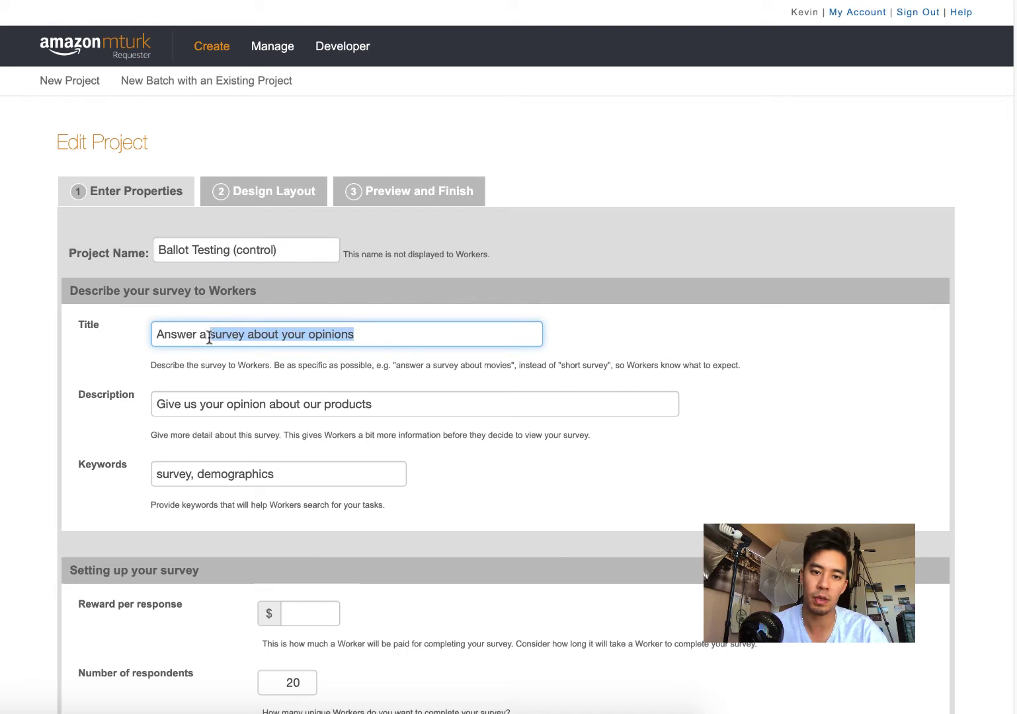
{"action": "key", "text": "Left"}
{"action": "left_click_drag", "start_coordinate": [363, 337], "coordinate": [284, 338]}
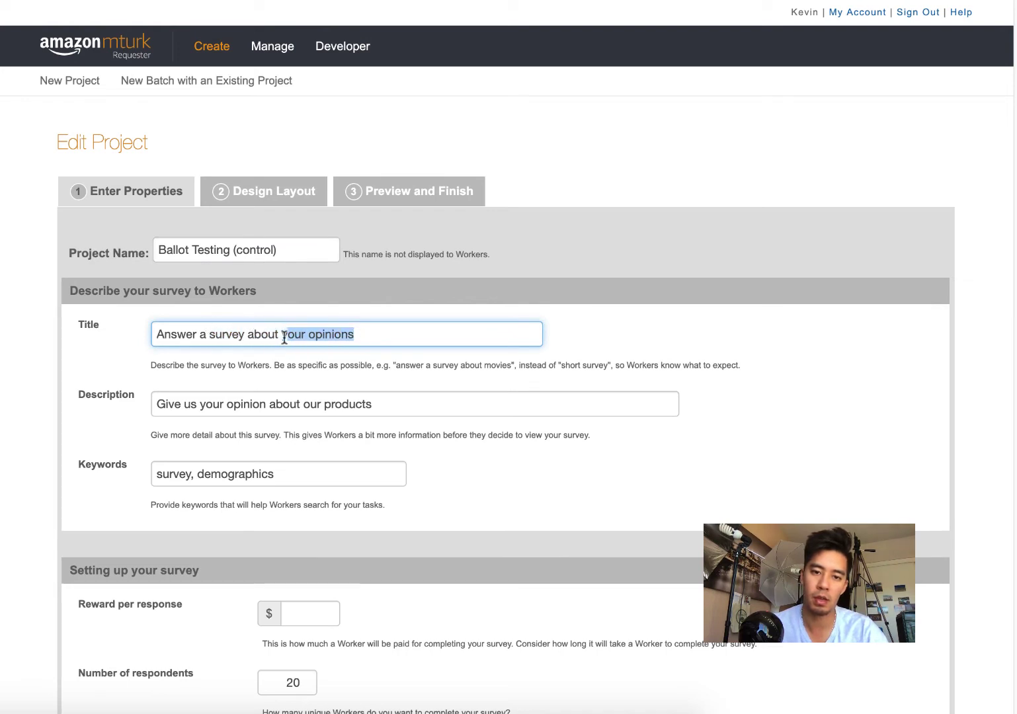
{"action": "type", "text": "designs"}
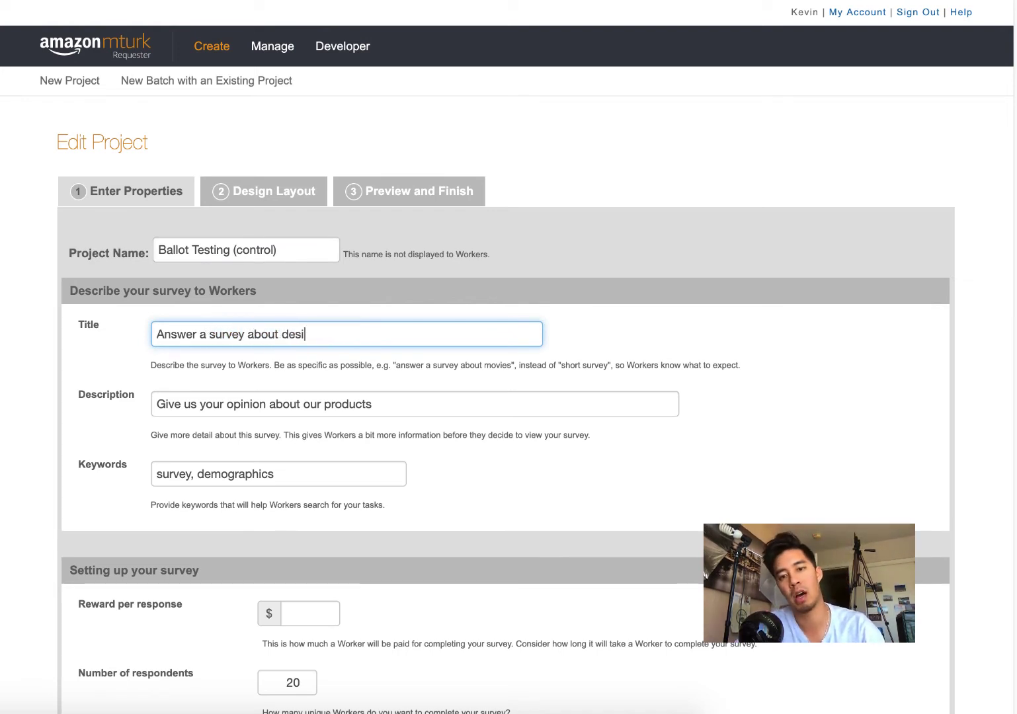
Set the survey description to "Take a quick survey on ballot designs".
{"action": "key", "text": "Tab"}
{"action": "scroll", "coordinate": [141, 405], "scroll_direction": "down", "scroll_amount": 1}
{"action": "type", "text": "Tak"}
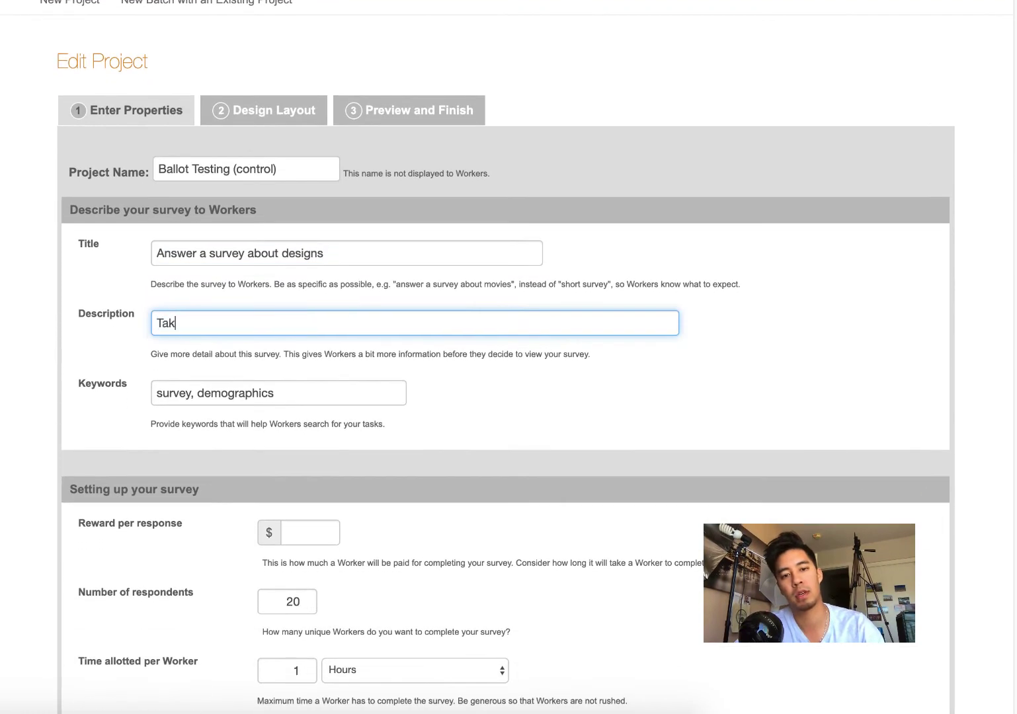
{"action": "type", "text": "e a quick sur"}
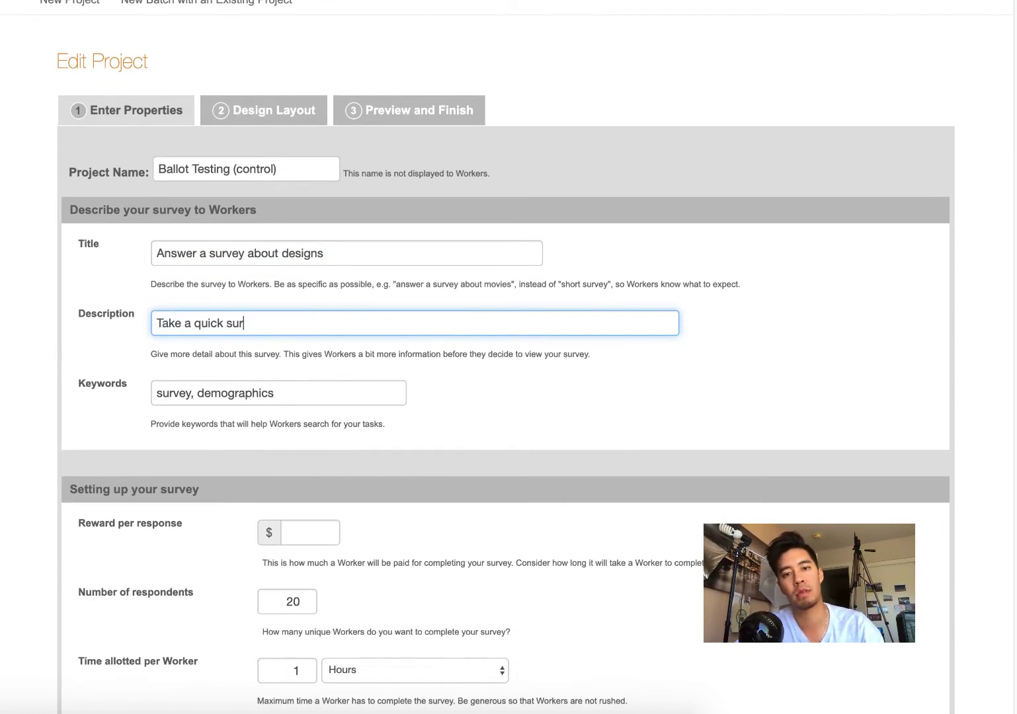
{"action": "type", "text": "vey on"}
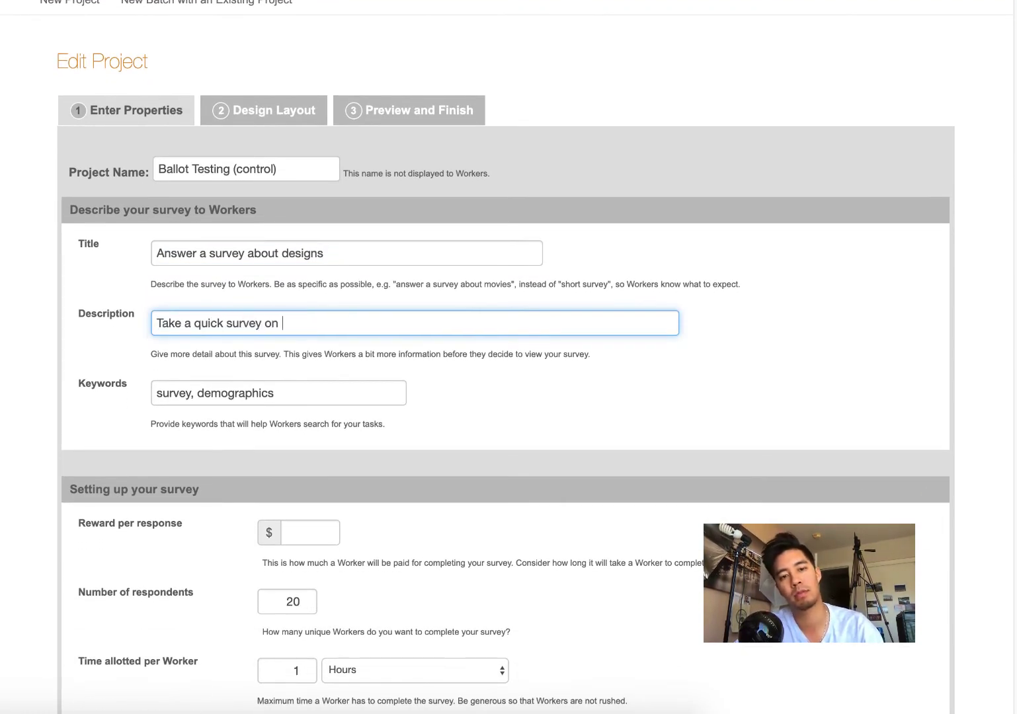
{"action": "type", "text": " ballot designs"}
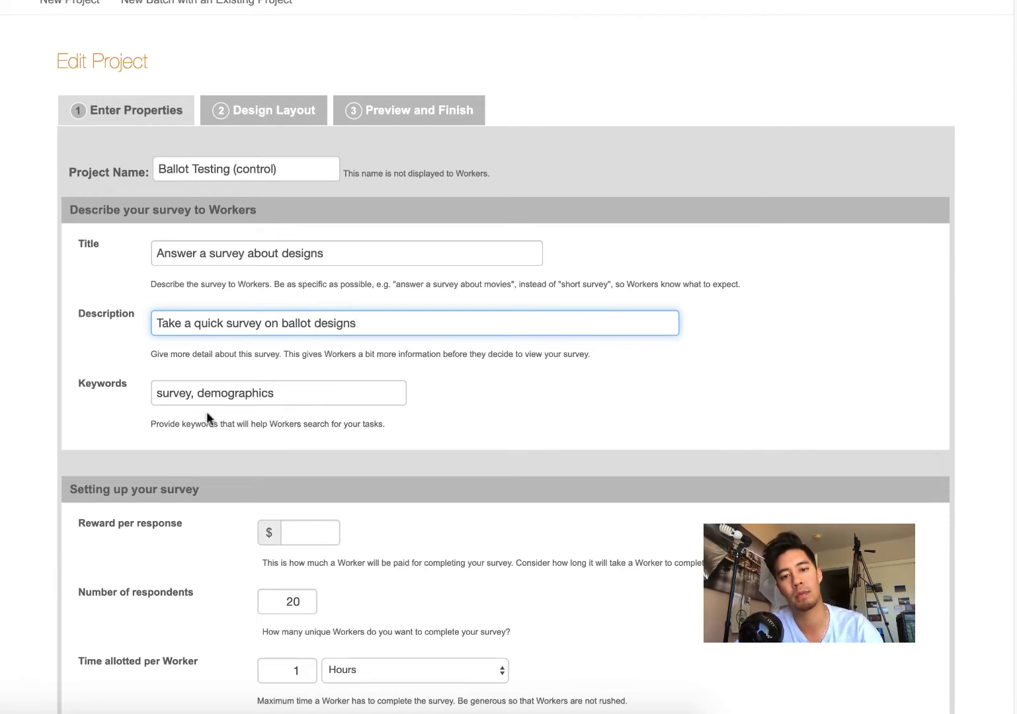
Replace the survey's keywords with "ballot, voting, design".
{"action": "scroll", "coordinate": [162, 359], "scroll_direction": "down", "scroll_amount": 2}
{"action": "key", "text": "Tab"}
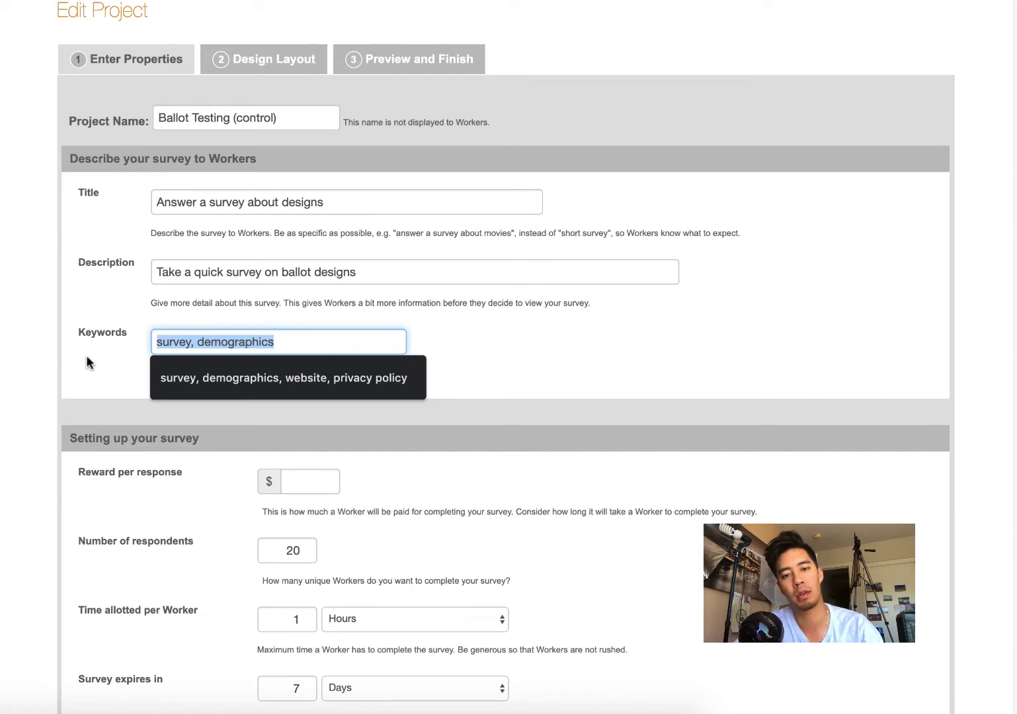
{"action": "type", "text": "ballot, votin"}
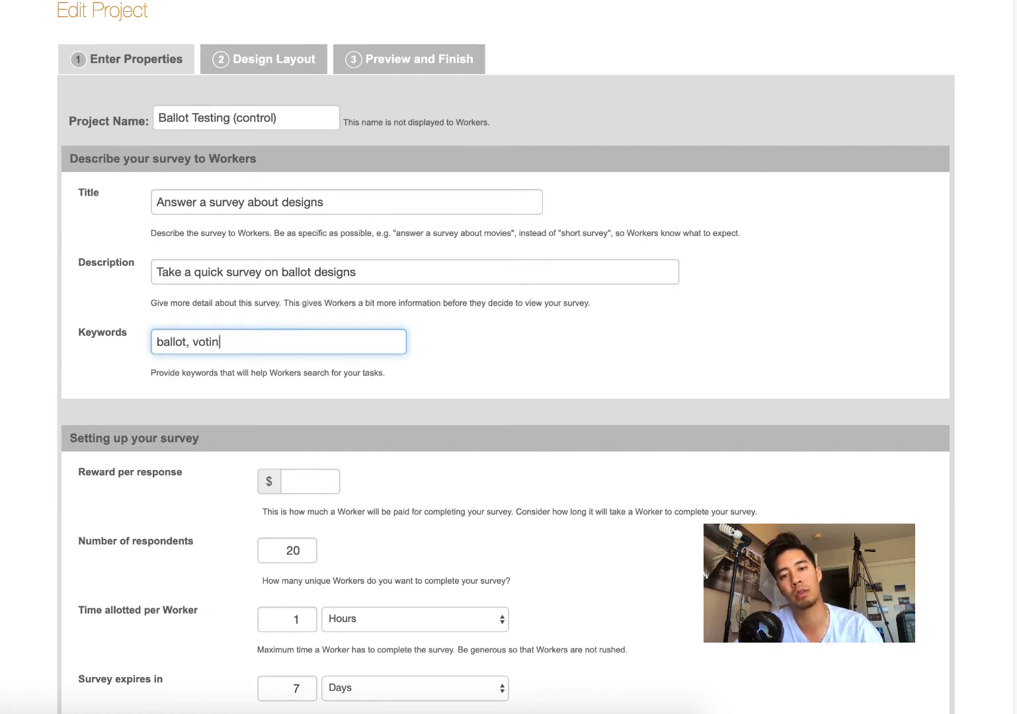
{"action": "type", "text": "g, design"}
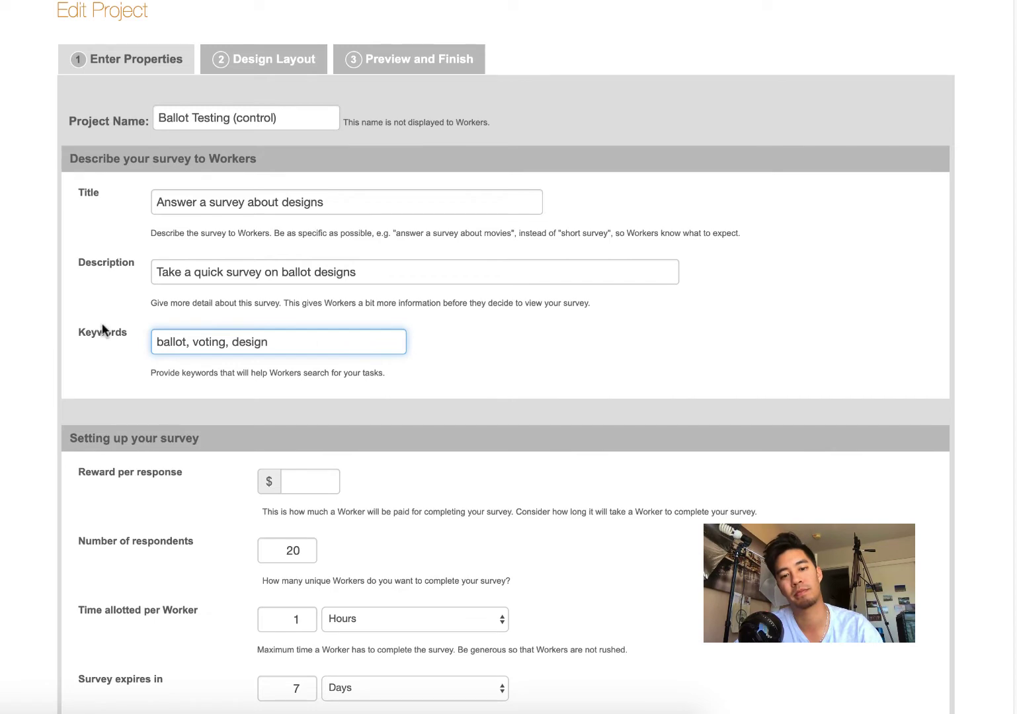
Look over the survey setup and worker requirements, and proceed to the project's design layout.
{"action": "scroll", "coordinate": [103, 331], "scroll_direction": "down", "scroll_amount": 3}
{"action": "scroll", "coordinate": [102, 331], "scroll_direction": "down", "scroll_amount": 1}
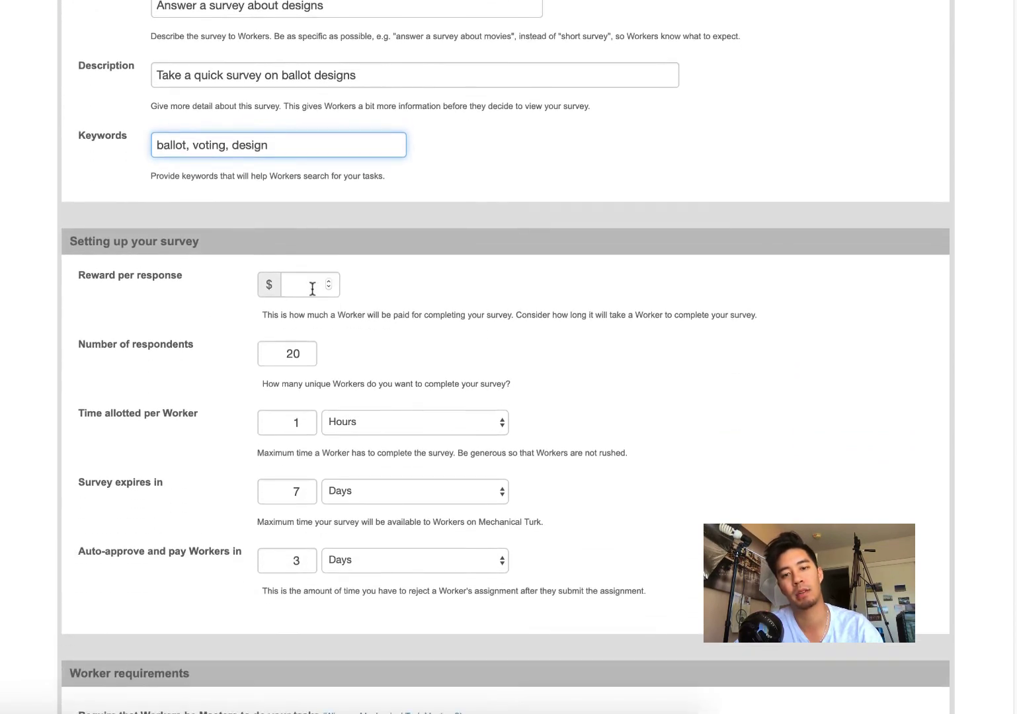
{"action": "scroll", "coordinate": [314, 283], "scroll_direction": "down", "scroll_amount": 7}
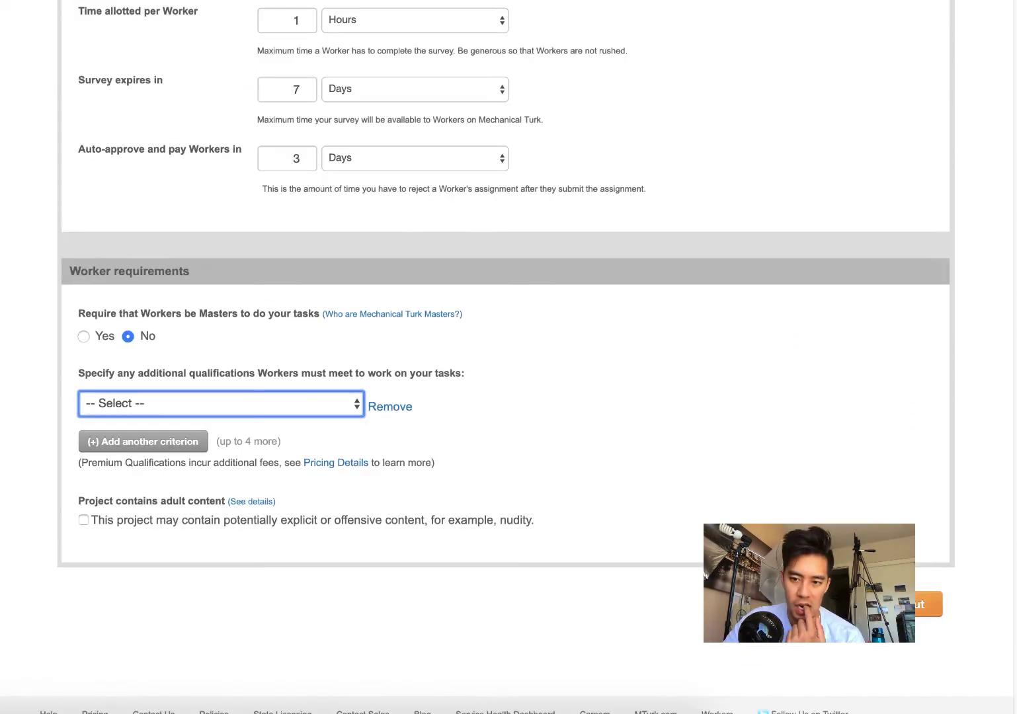
{"action": "left_click", "coordinate": [929, 605]}
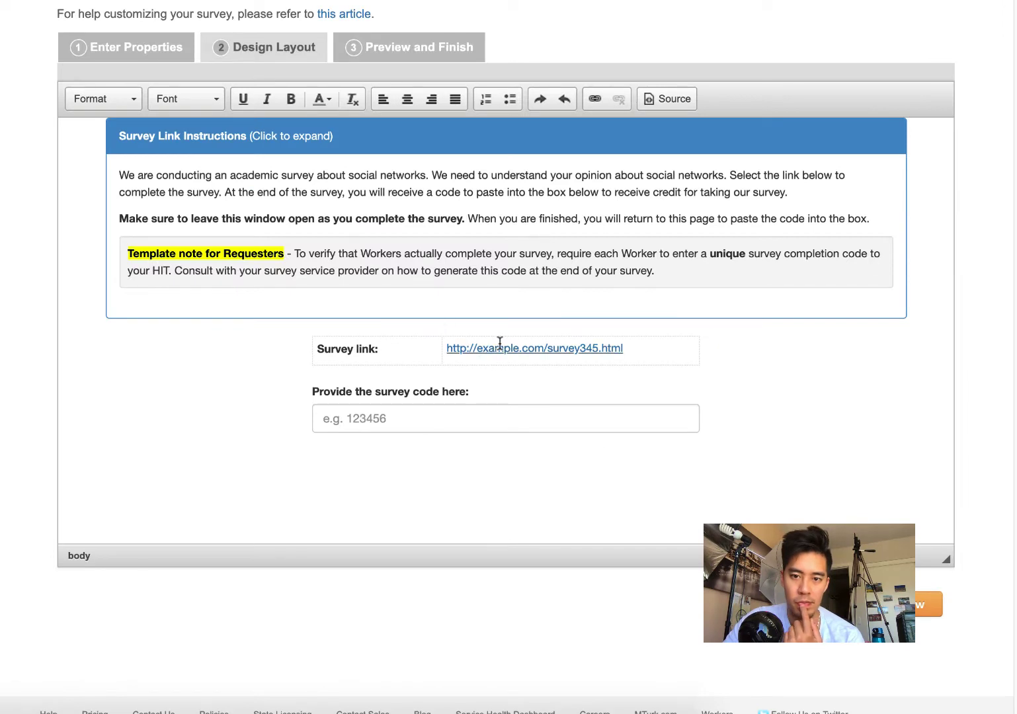
{"action": "left_click_drag", "start_coordinate": [503, 345], "coordinate": [450, 349]}
{"action": "key", "text": "BackSpace"}
{"action": "key", "text": "BackSpace"}
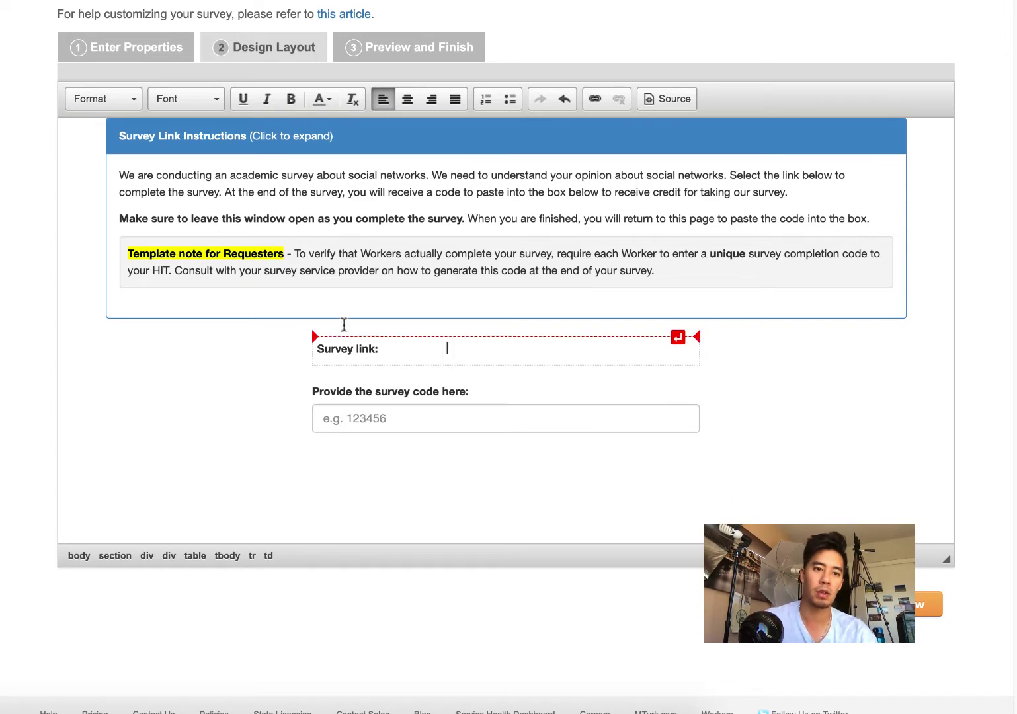
{"action": "key", "text": "super+Tab"}
{"action": "key", "text": "super+Tab"}
{"action": "type", "text": "https://bentley.qualtrics.com/jfe/form/SV_41uRxYmnko8sENT"}
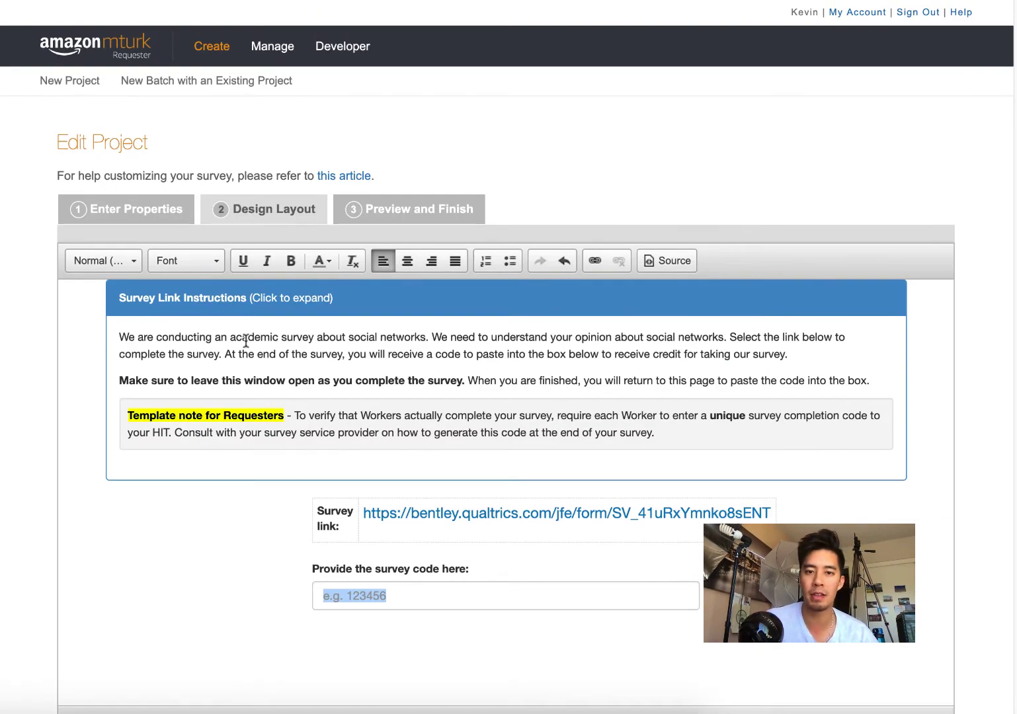
{"action": "scroll", "coordinate": [228, 357], "scroll_direction": "down", "scroll_amount": 3}
{"action": "scroll", "coordinate": [231, 365], "scroll_direction": "up", "scroll_amount": 1}
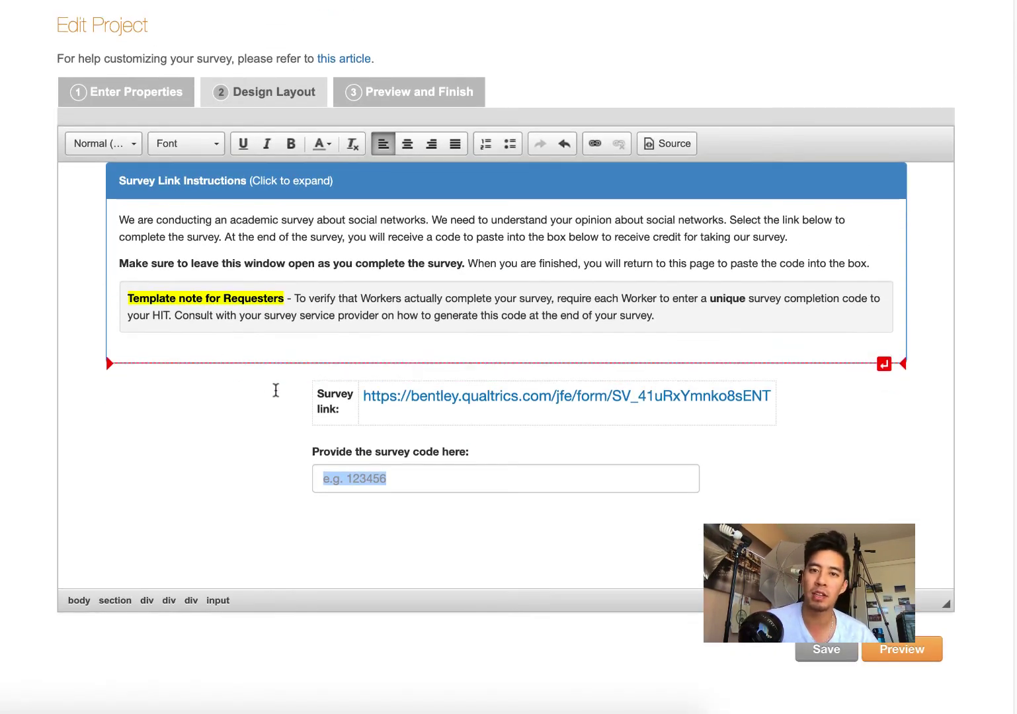